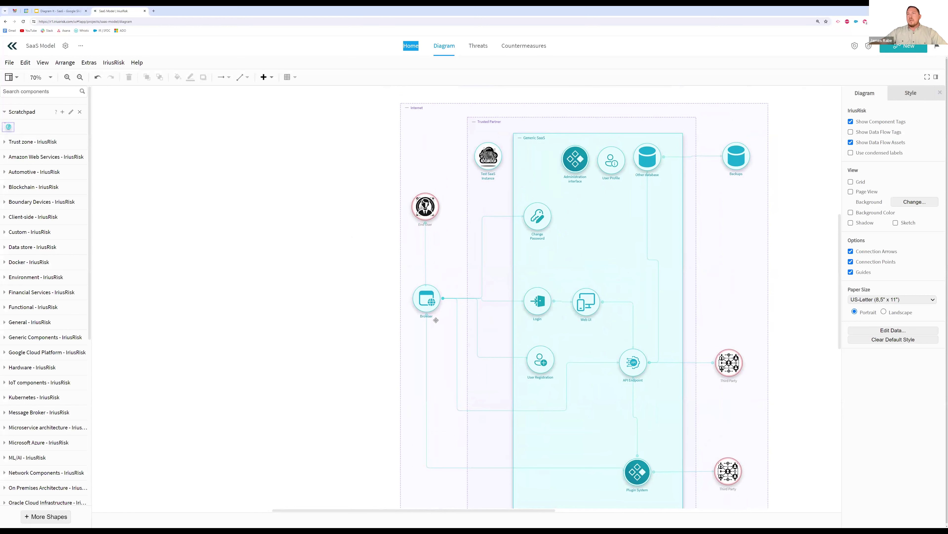
# Step: Scroll the canvas right to view the SaaS model diagram's zones and components
pyautogui.hscroll(2, 434, 318)
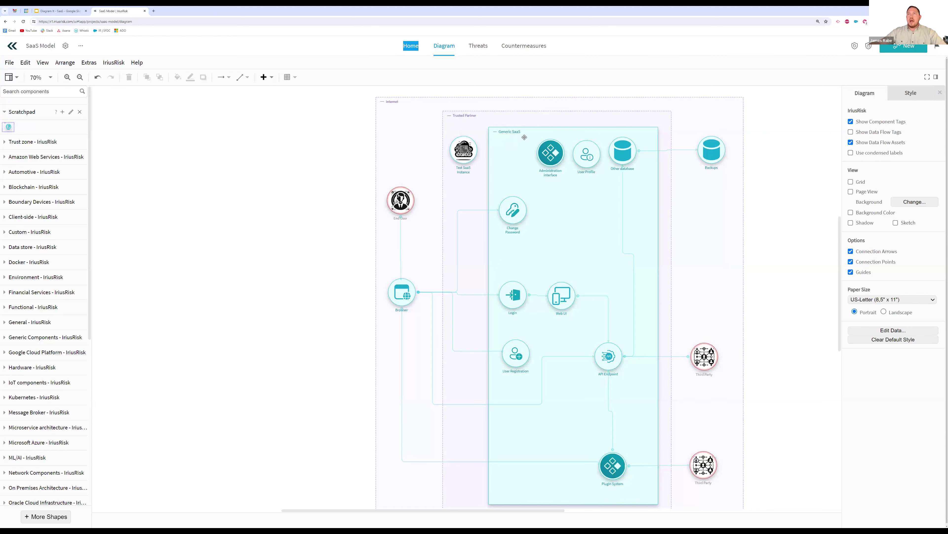
# Step: Filter the component library to 'SaaS', drop a Generic SaaS zone on the canvas, then delete it
pyautogui.click(501, 139)
pyautogui.click(97, 117)
pyautogui.write('SaaS')
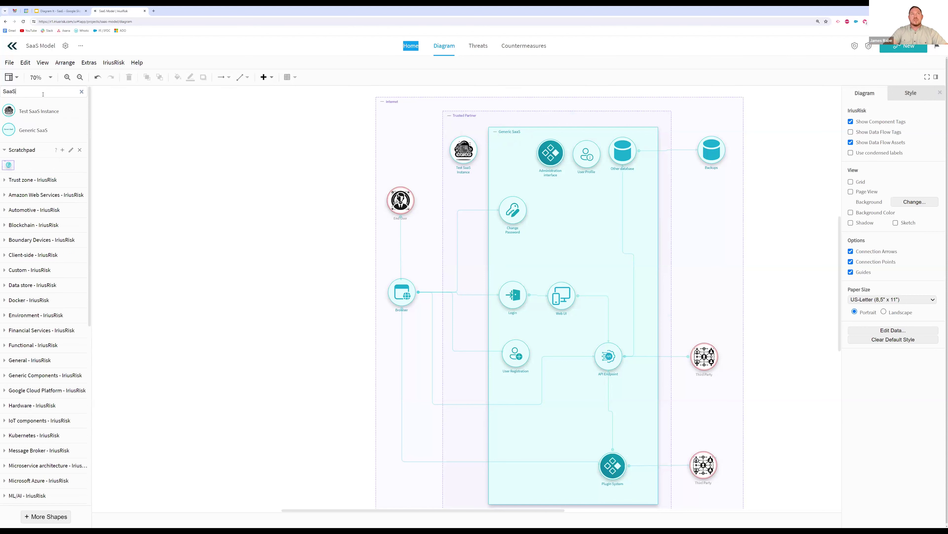
pyautogui.moveTo(26, 129); pyautogui.dragTo(390, 120)
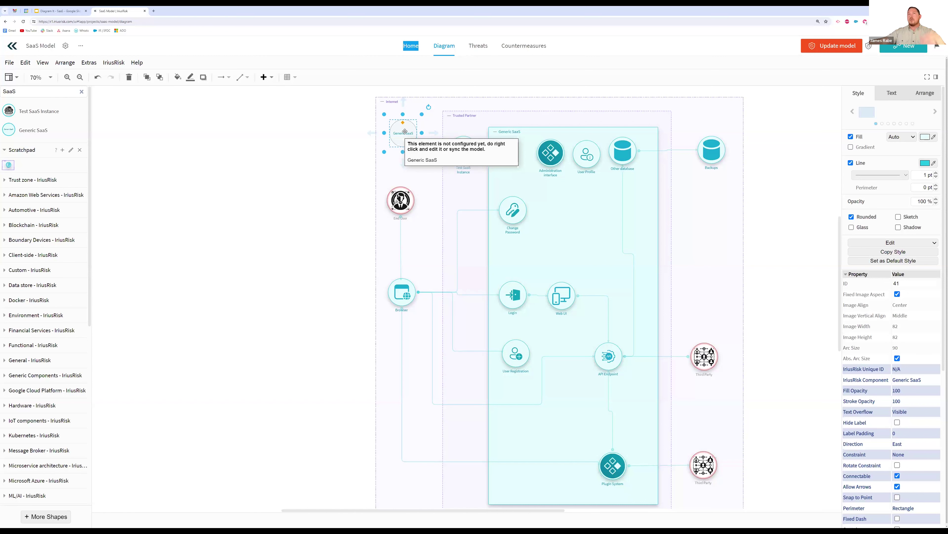
pyautogui.press('Delete')
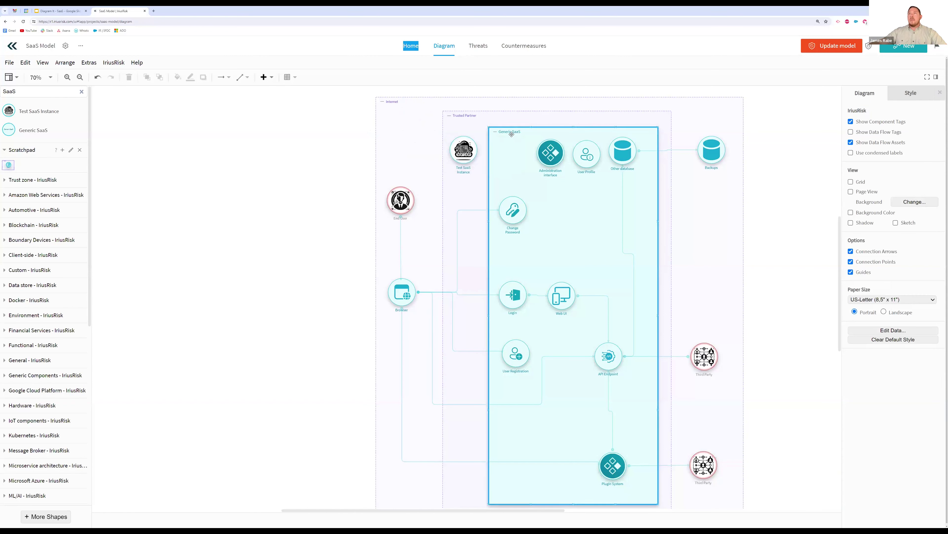
pyautogui.click(513, 205)
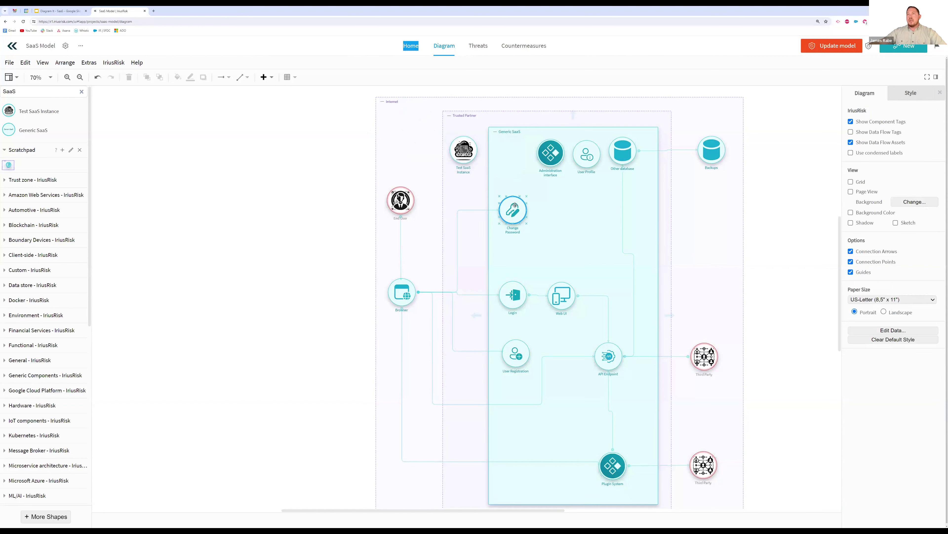
pyautogui.click(359, 91)
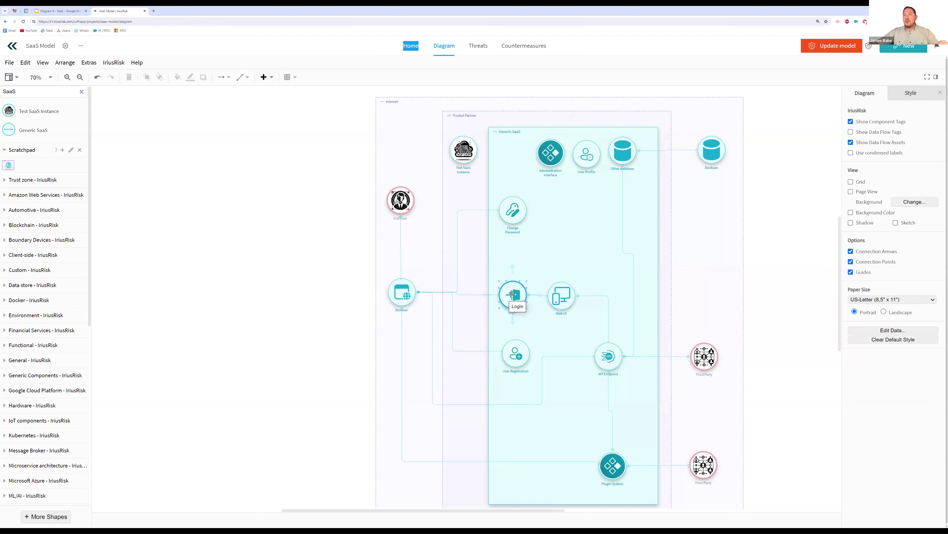
# Step: Show the Login component's Additional context questionnaire on 2FA/MFA, logging and password storage
pyautogui.click(511, 293)
pyautogui.rightClick(512, 293)
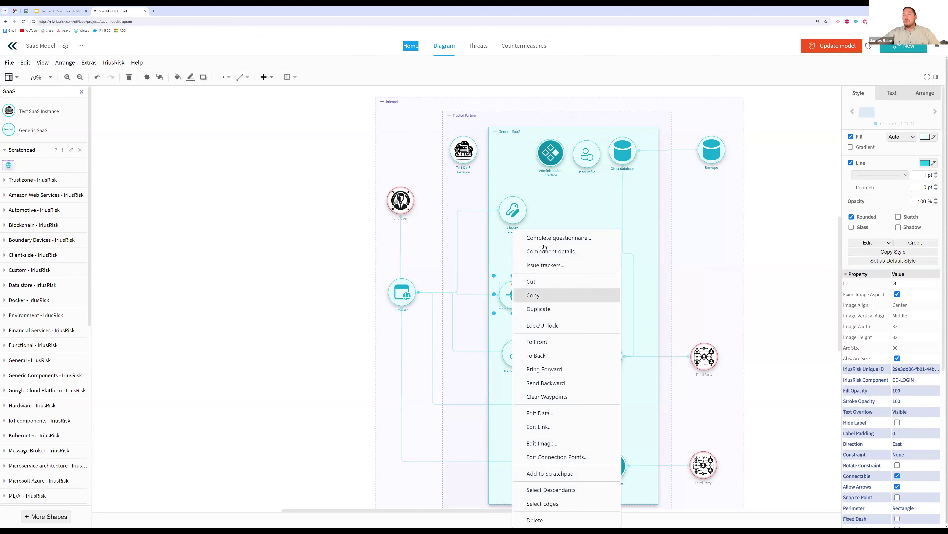
pyautogui.press('Escape')
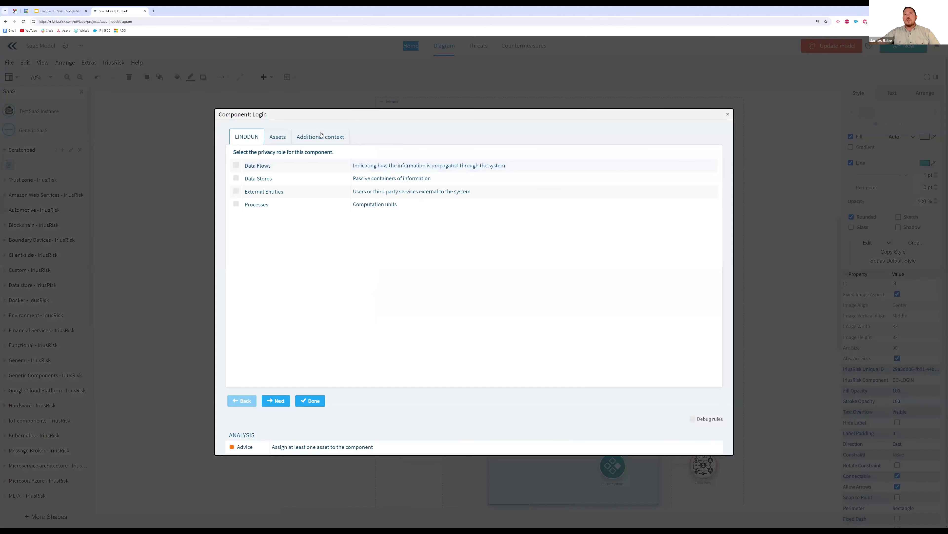
pyautogui.click(321, 136)
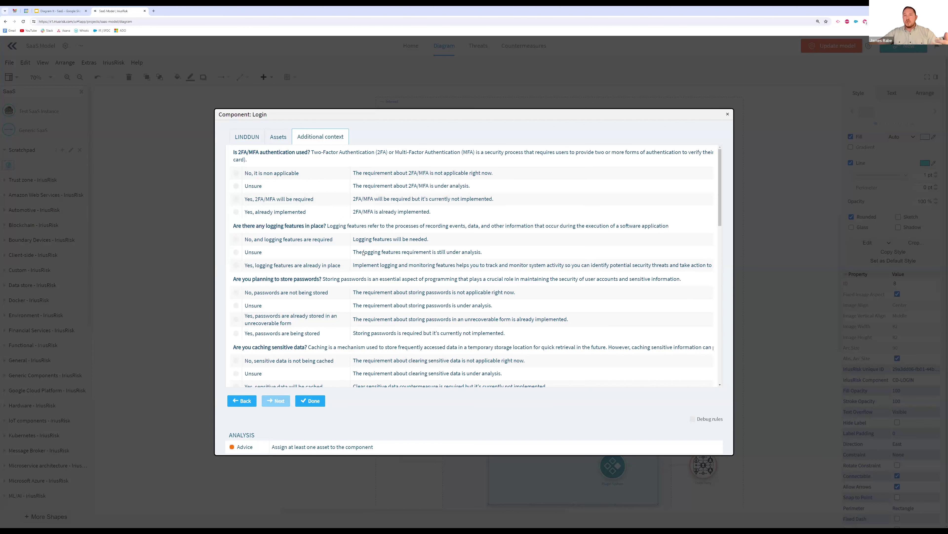
# Step: Close the Component: Login dialog to return to the SaaS Model diagram
pyautogui.click(728, 115)
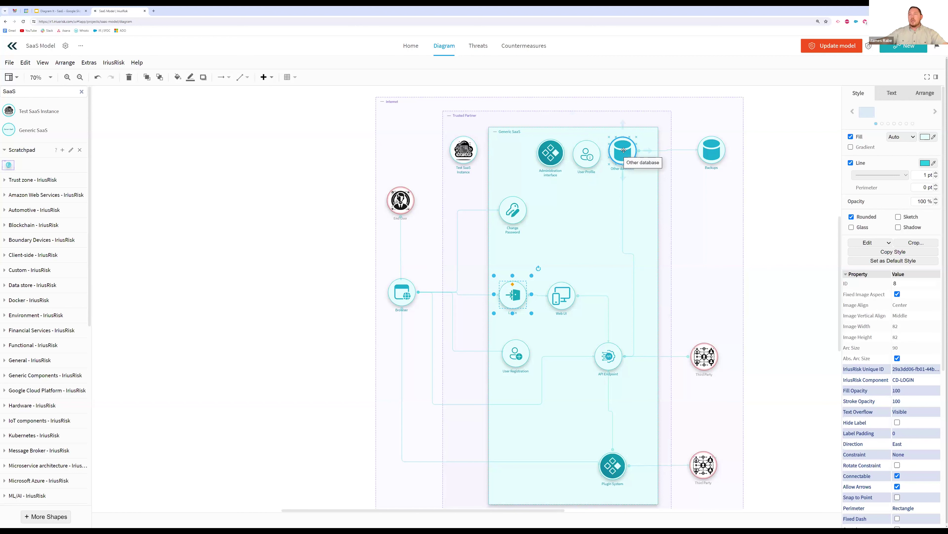
pyautogui.rightClick(624, 251)
# Step: Assign Personally Identifiable Information and Customer Data assets to the API Endpoint–database dataflow and save
pyautogui.press('Escape')
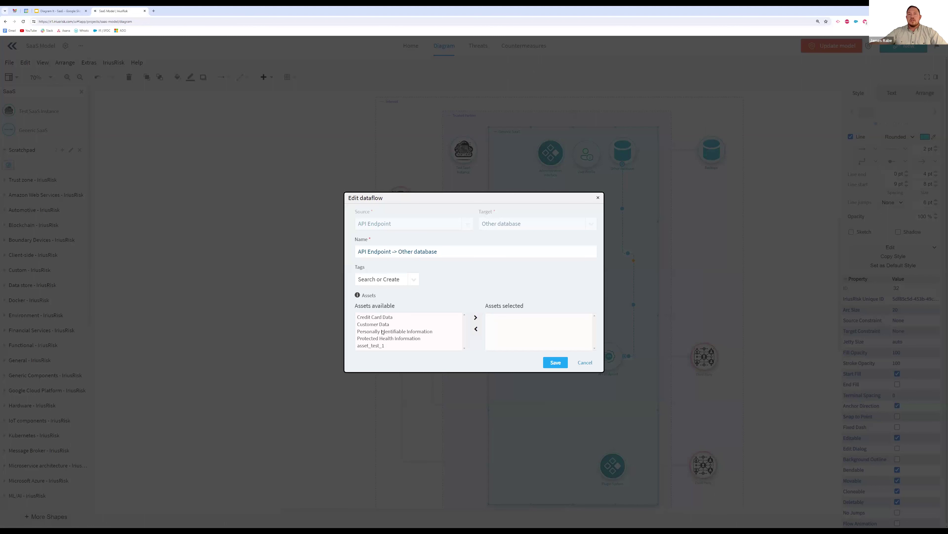
pyautogui.click(383, 332)
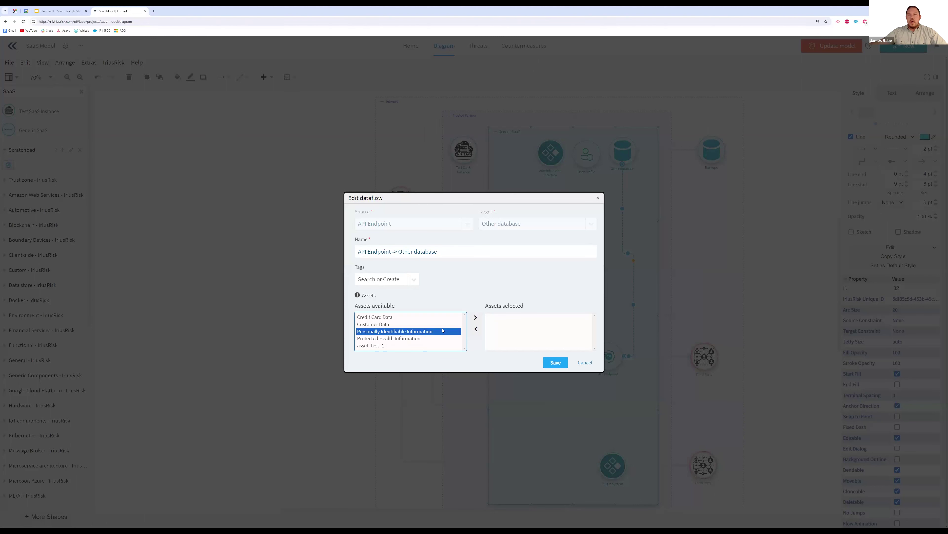
pyautogui.click(476, 318)
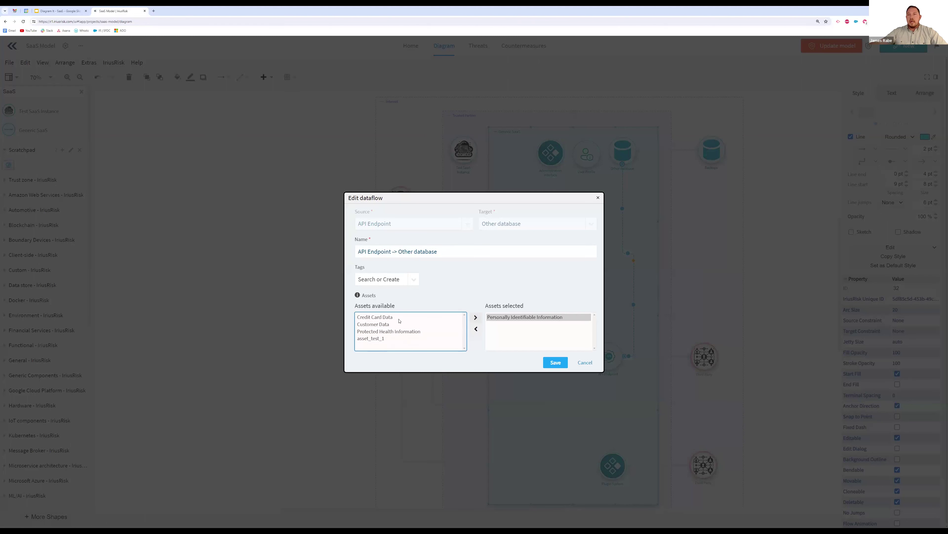
pyautogui.click(377, 324)
pyautogui.click(475, 318)
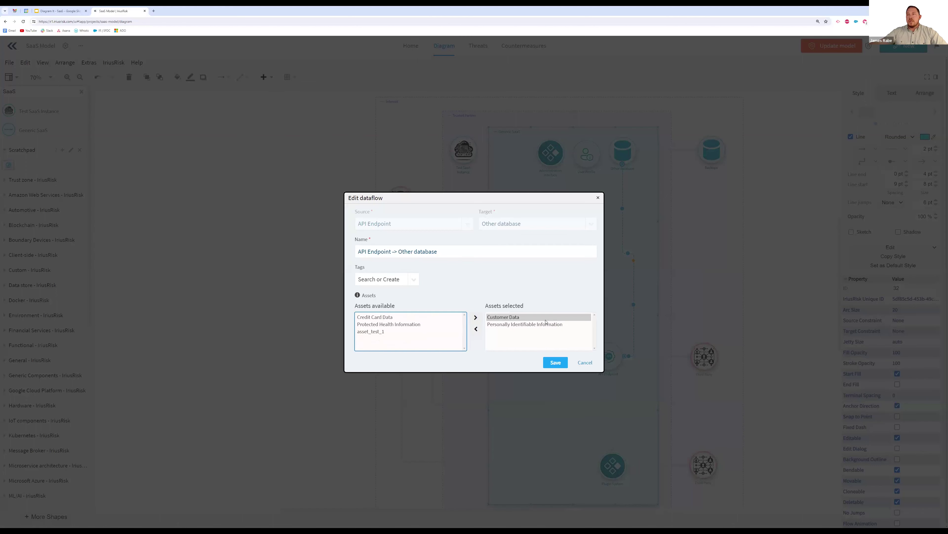
pyautogui.click(548, 362)
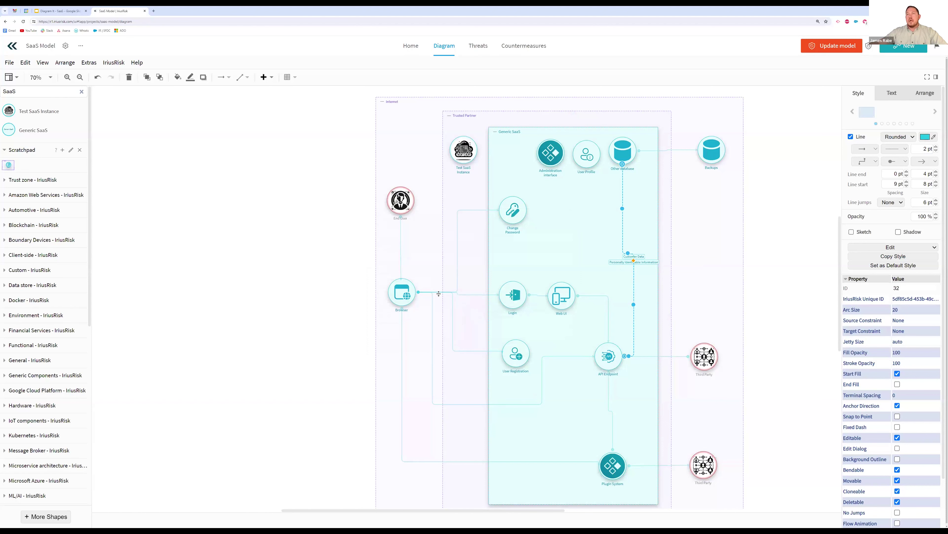
# Step: Tag the Browser–Login dataflow with https and 443 and save it
pyautogui.rightClick(459, 291)
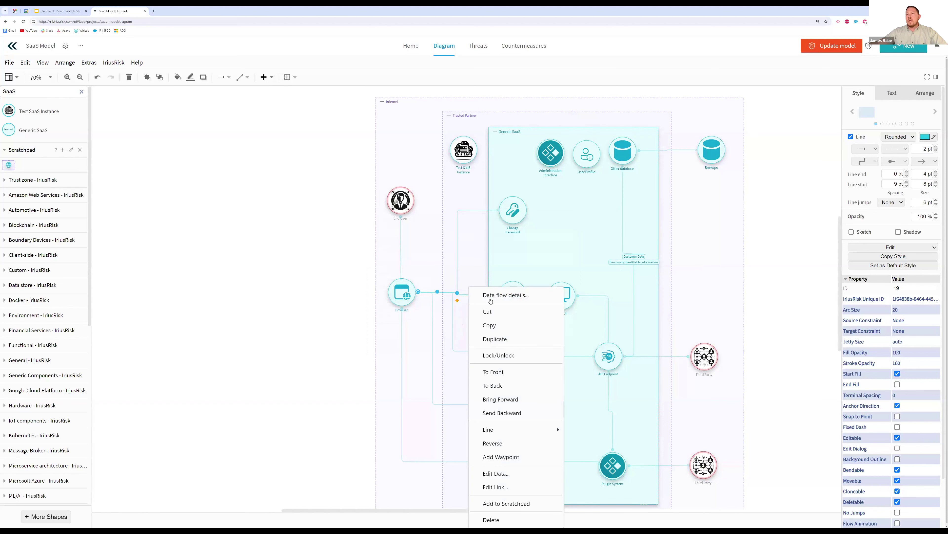
pyautogui.click(491, 296)
pyautogui.press('Tab')
pyautogui.write('https')
pyautogui.press('Return')
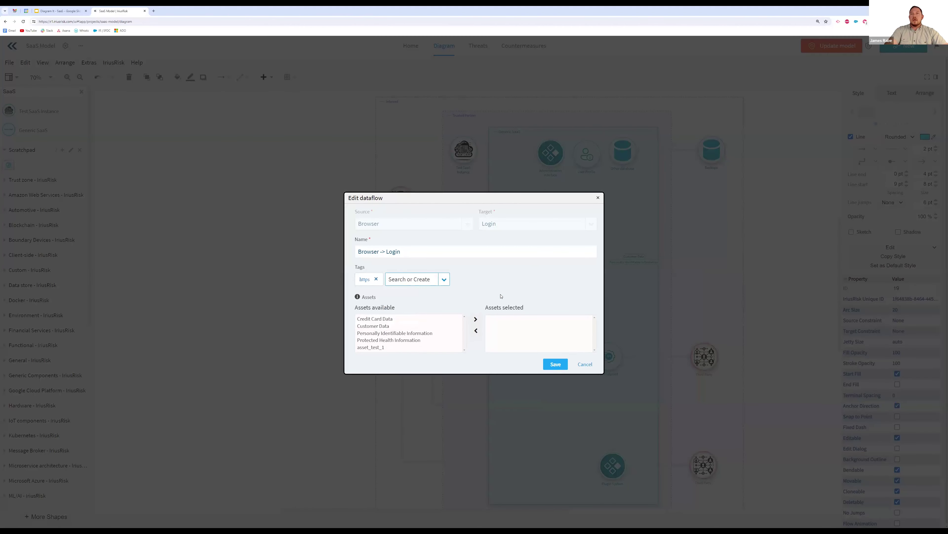
pyautogui.write('443')
pyautogui.press('Return')
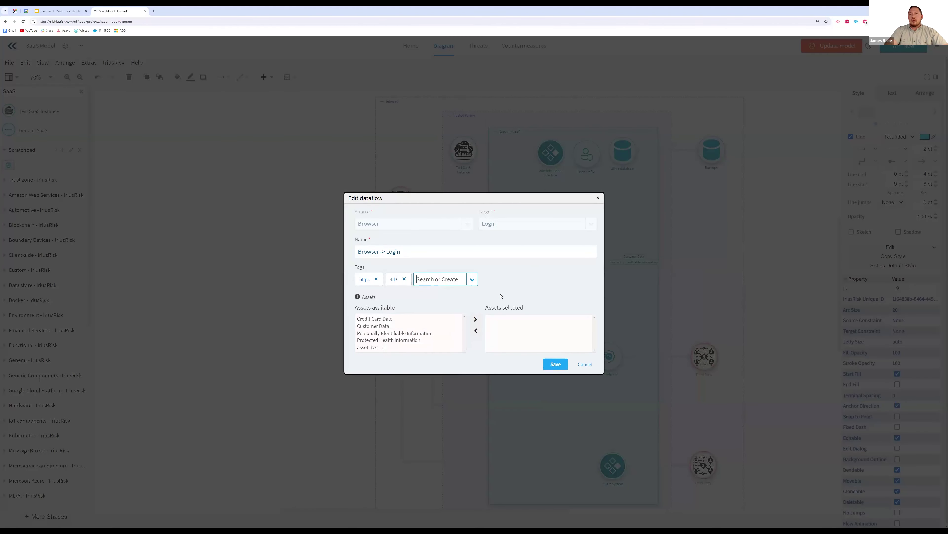
pyautogui.click(555, 364)
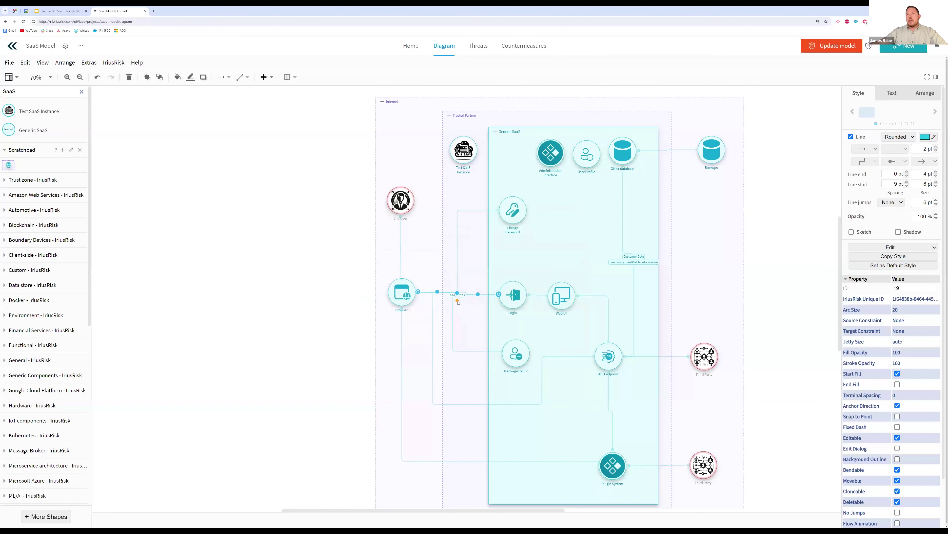
# Step: Display component tags, data flow tags and data flow assets as labels on the diagram
pyautogui.moveTo(458, 301); pyautogui.dragTo(476, 317)
pyautogui.click(475, 317)
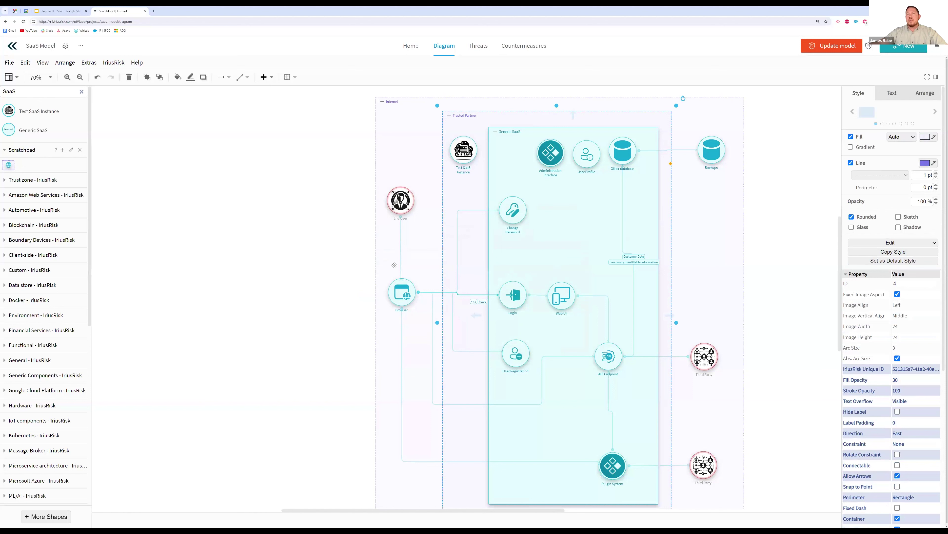
pyautogui.click(119, 64)
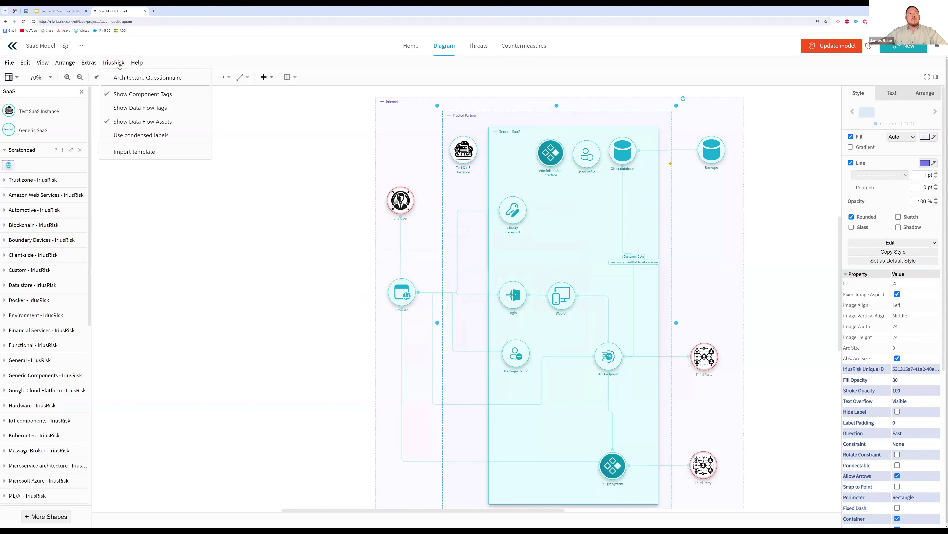
pyautogui.click(148, 108)
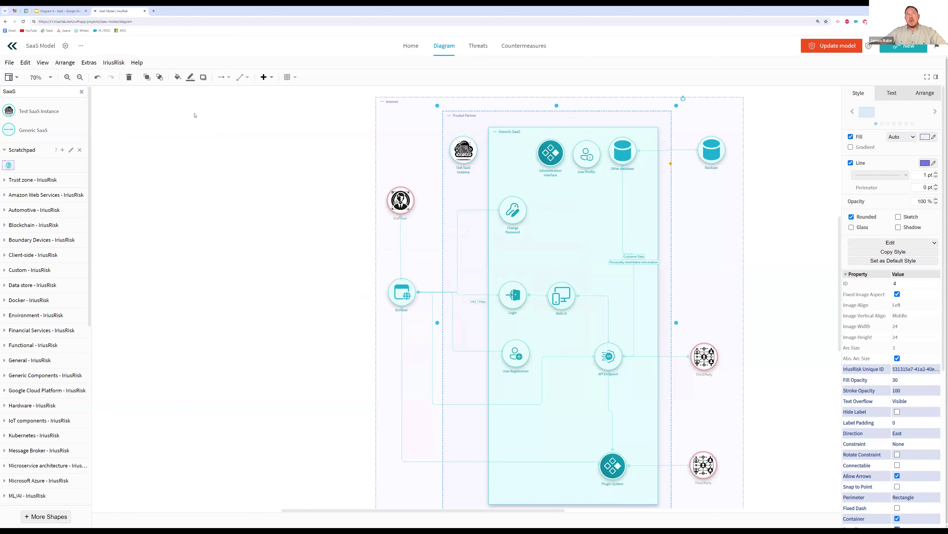
pyautogui.click(116, 64)
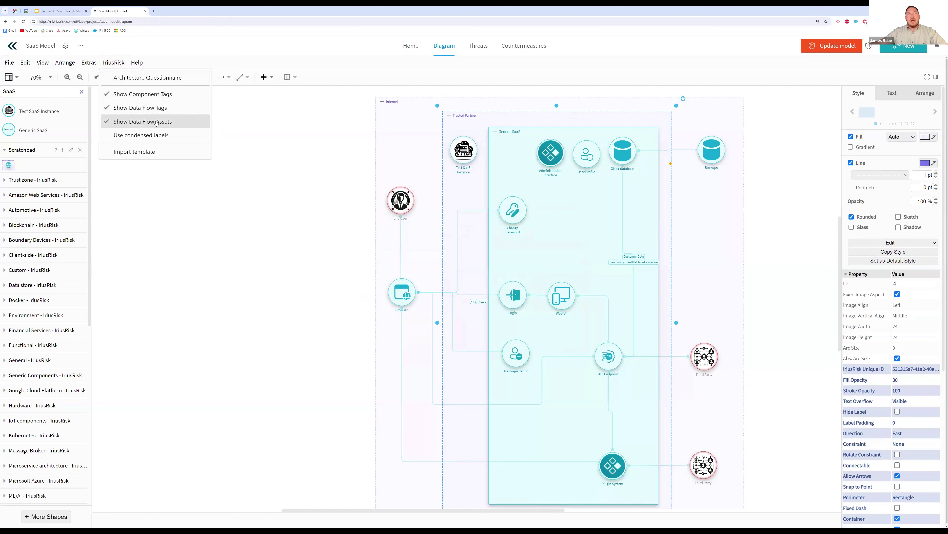
pyautogui.click(462, 329)
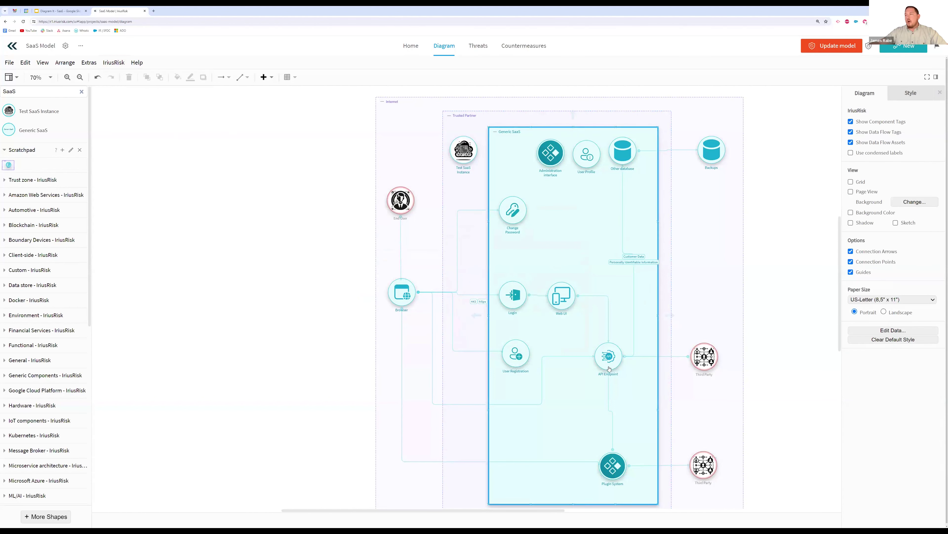
pyautogui.click(704, 357)
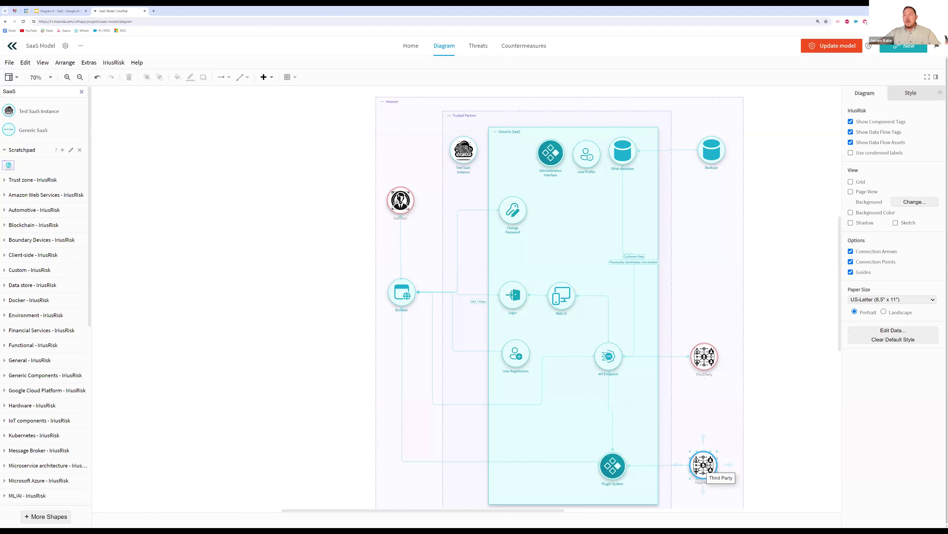
pyautogui.click(626, 463)
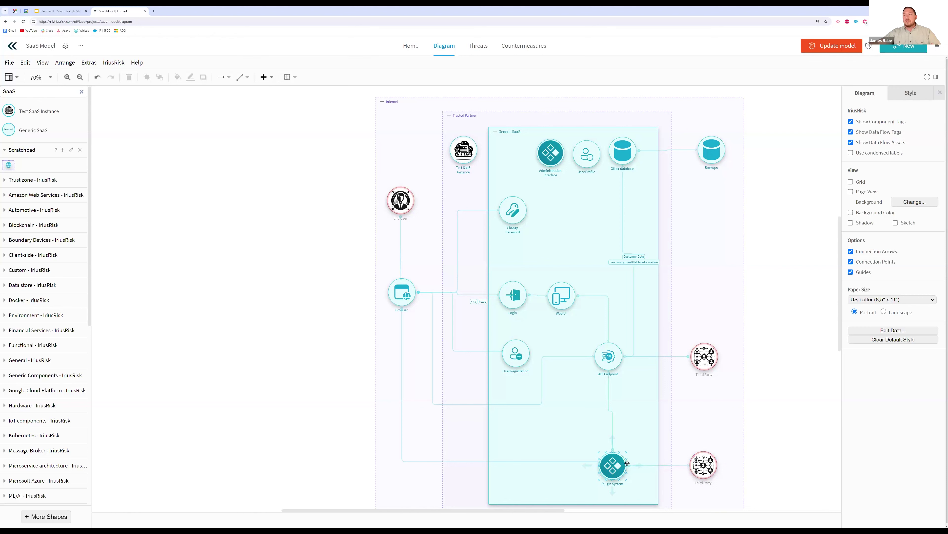
pyautogui.click(653, 363)
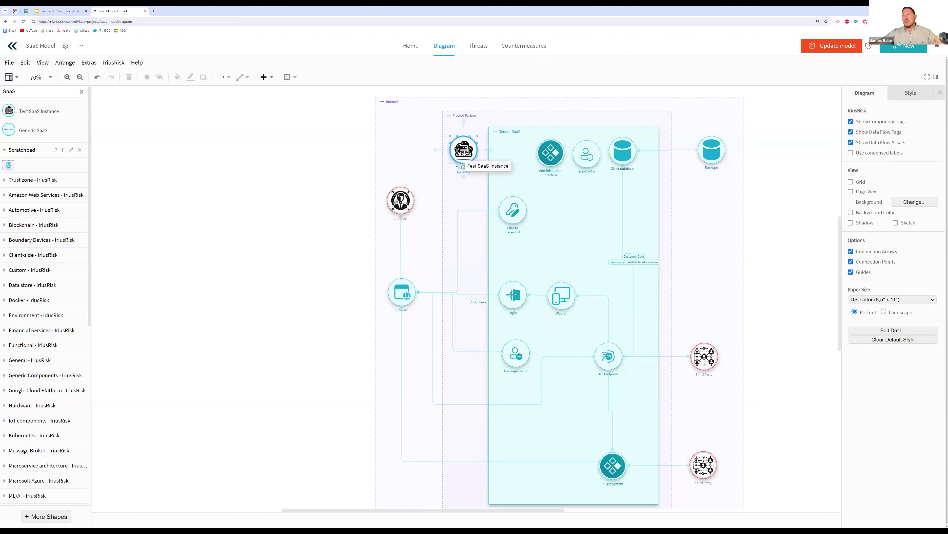
pyautogui.click(474, 192)
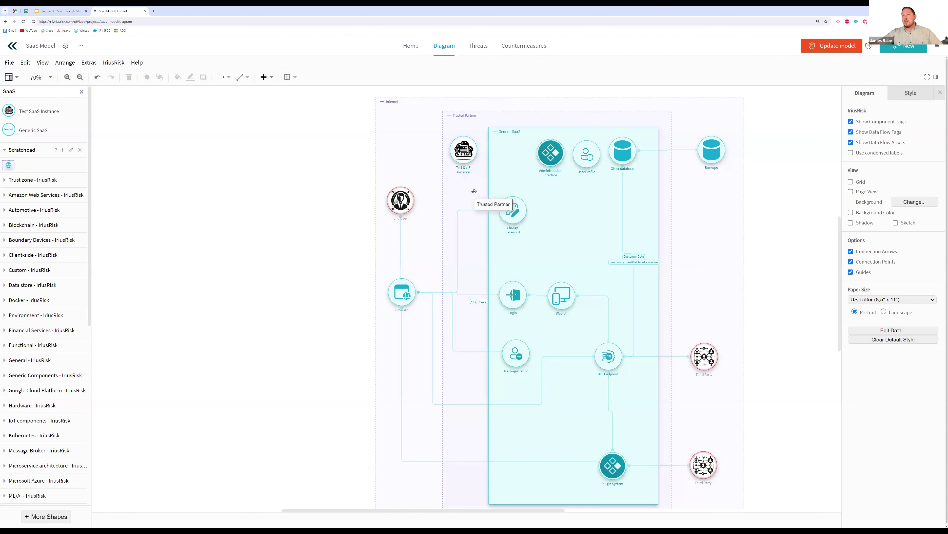
pyautogui.click(467, 141)
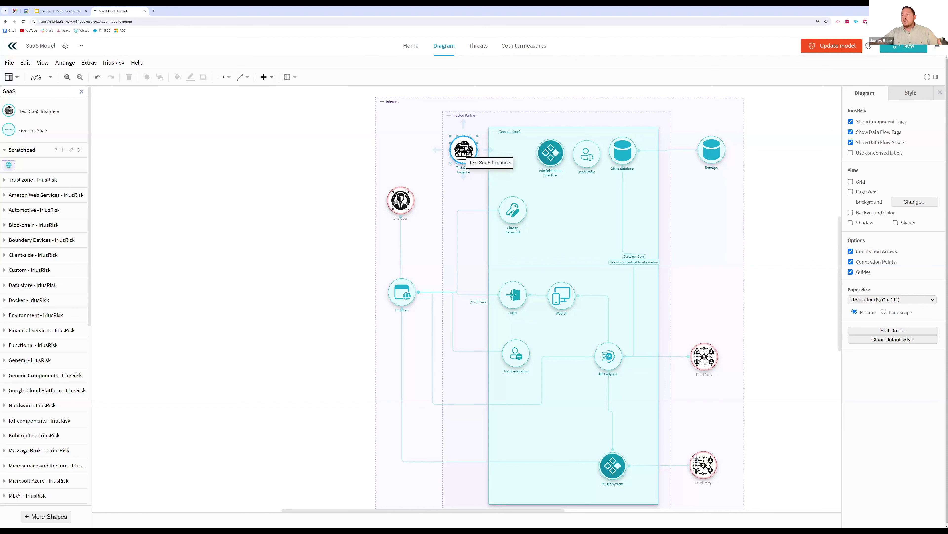
pyautogui.click(550, 199)
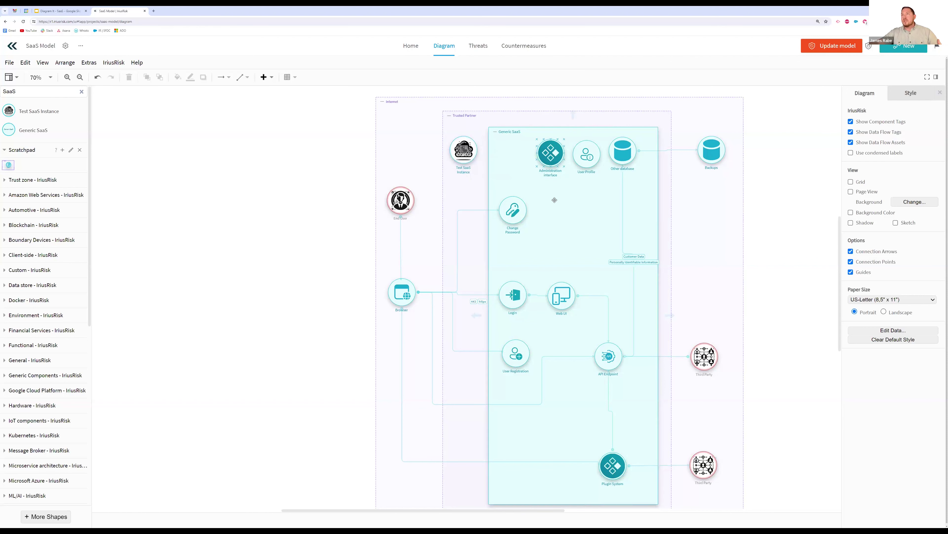
pyautogui.doubleClick(3, 92)
# Step: Add an Empty Component labelled 'Authentication Functions' and place it inside the Generic SaaS zone
pyautogui.write('aut')
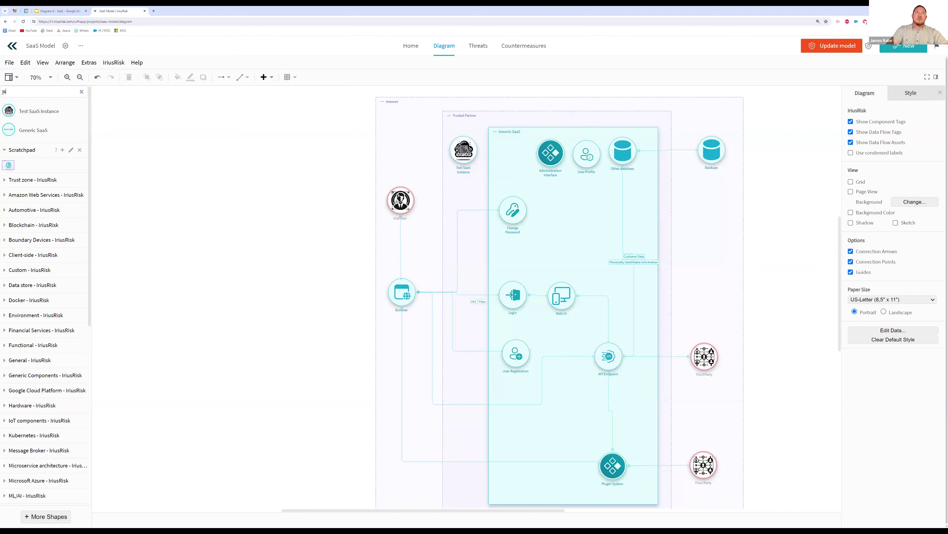
pyautogui.press('BackSpace')
pyautogui.press('BackSpace')
pyautogui.press('BackSpace')
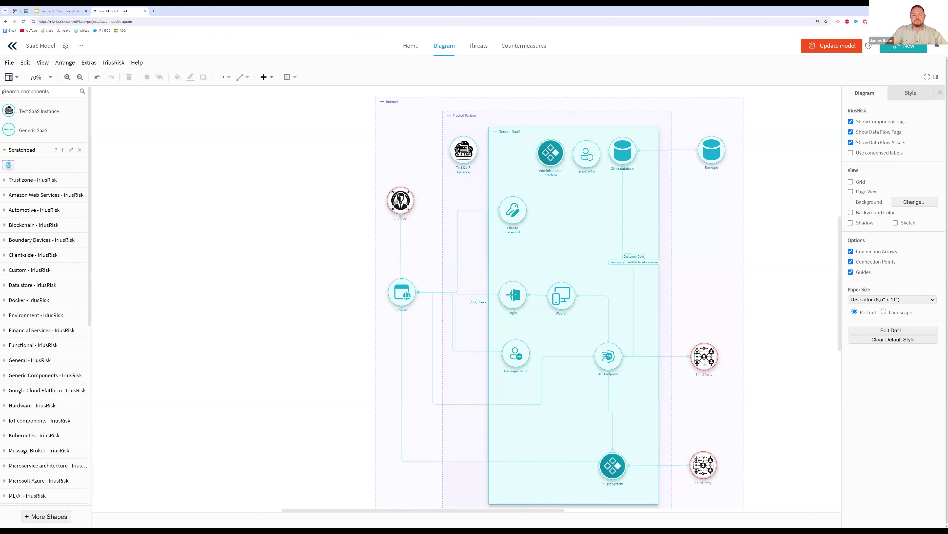
pyautogui.write('empty')
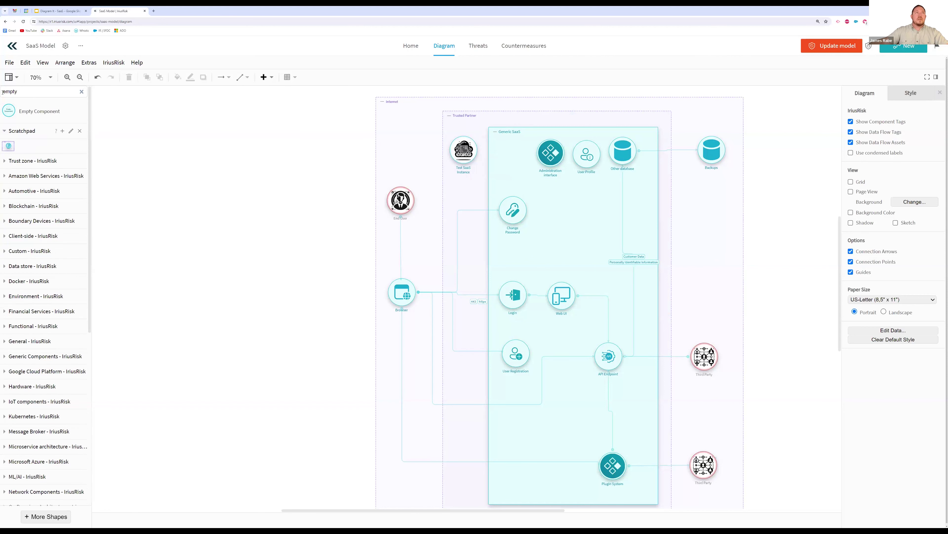
pyautogui.moveTo(9, 111); pyautogui.dragTo(320, 254)
pyautogui.doubleClick(261, 226)
pyautogui.write('Authentication Functions')
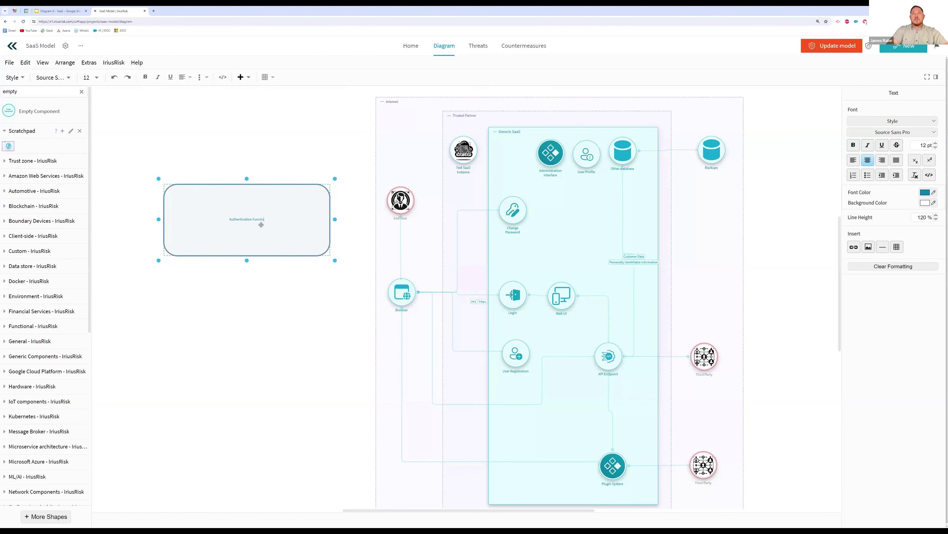
pyautogui.click(266, 179)
pyautogui.moveTo(266, 179); pyautogui.dragTo(595, 392)
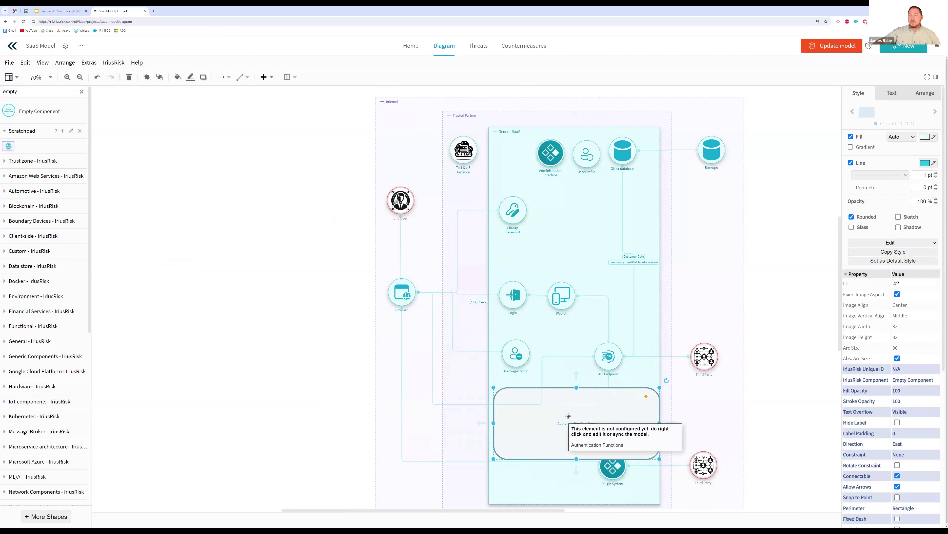
# Step: Delete the Authentication Functions component, then select the API Endpoint component
pyautogui.press('Delete')
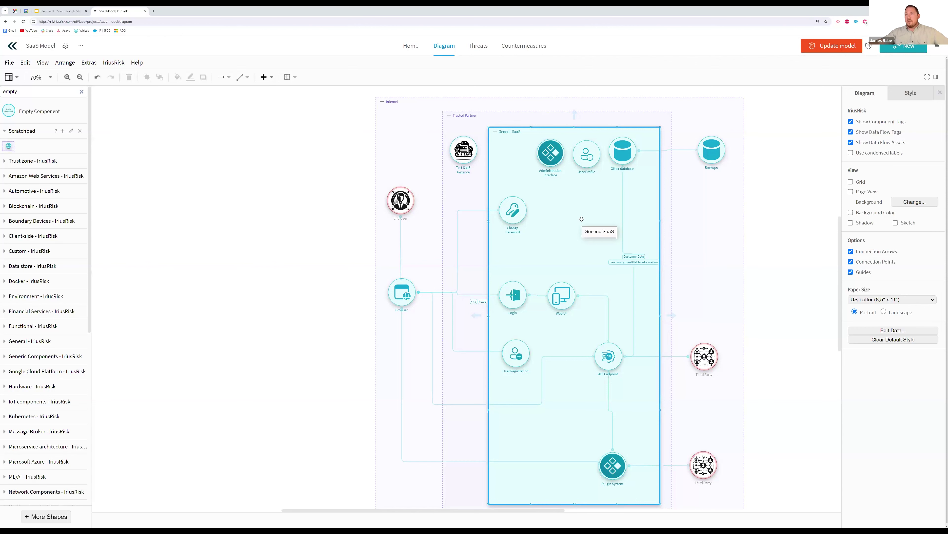
pyautogui.click(603, 357)
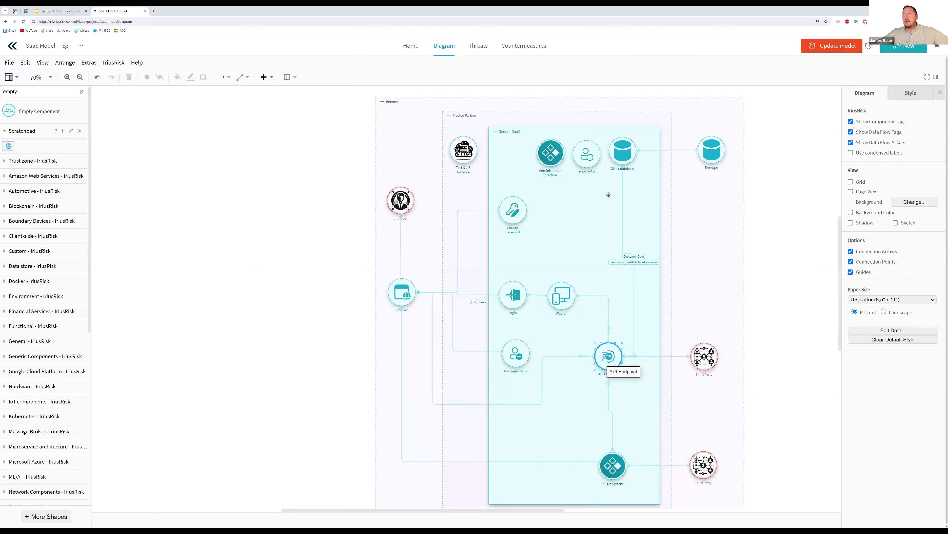
pyautogui.click(626, 156)
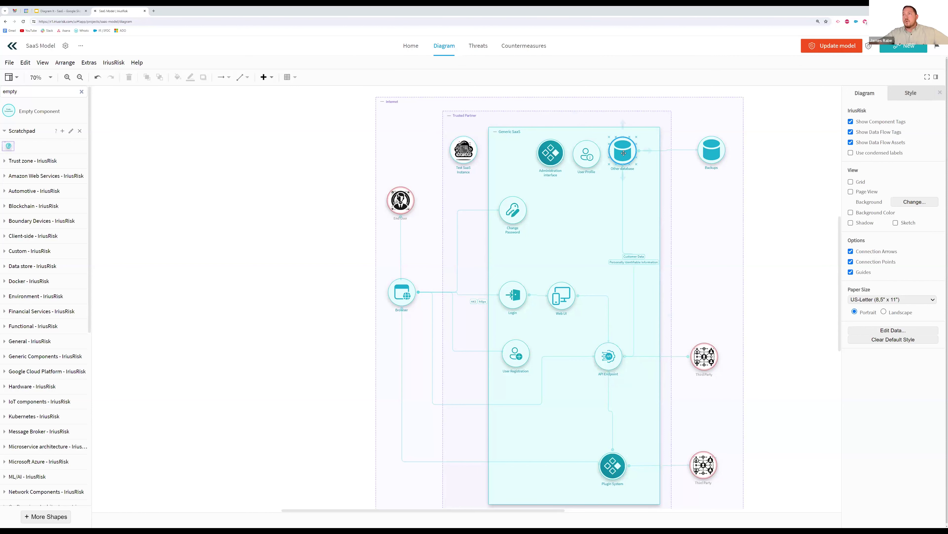
pyautogui.press('Escape')
pyautogui.click(528, 131)
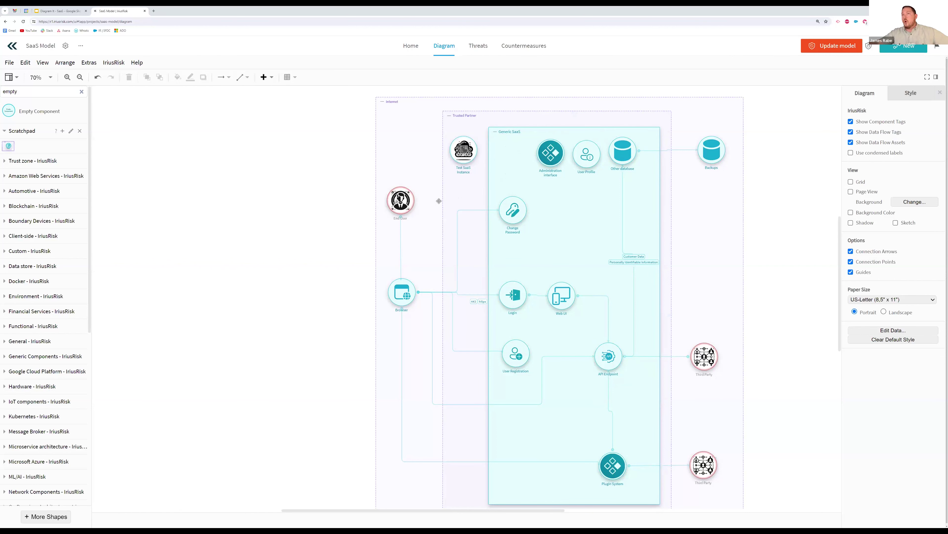
pyautogui.click(374, 215)
pyautogui.press('Escape')
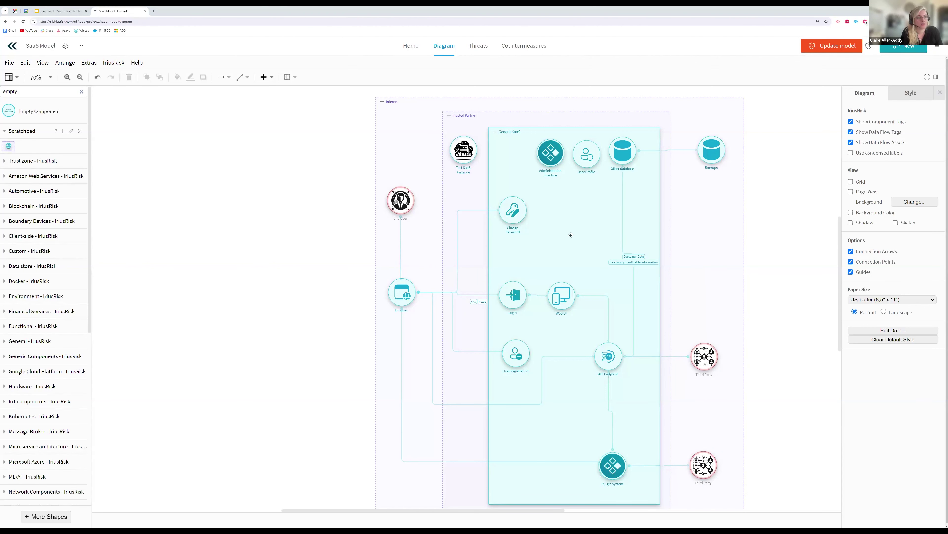
pyautogui.rightClick(463, 295)
# Step: Add TLS 1.2+ and tls 1.3 tags to the Browser–Login flow, save, and move its label below the line
pyautogui.click(483, 298)
pyautogui.doubleClick(473, 290)
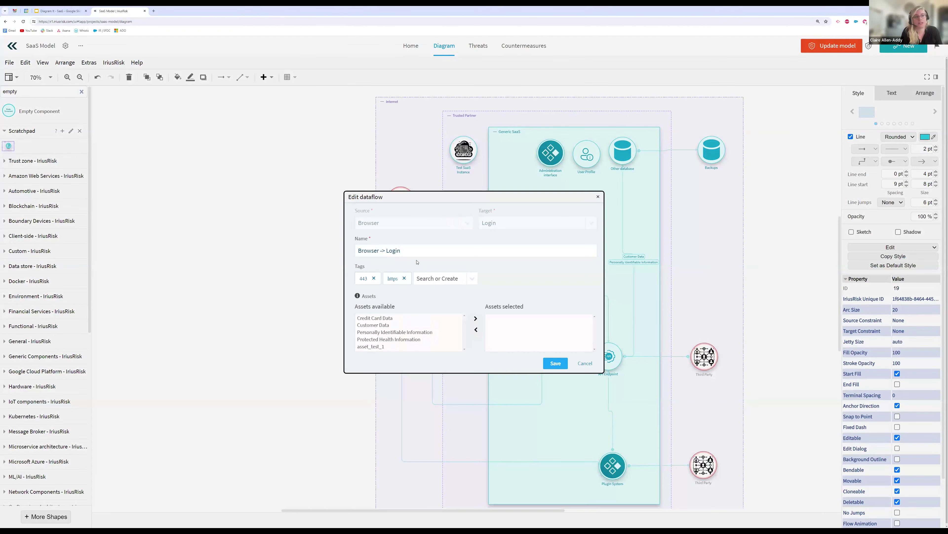
pyautogui.click(427, 276)
pyautogui.write('TLS')
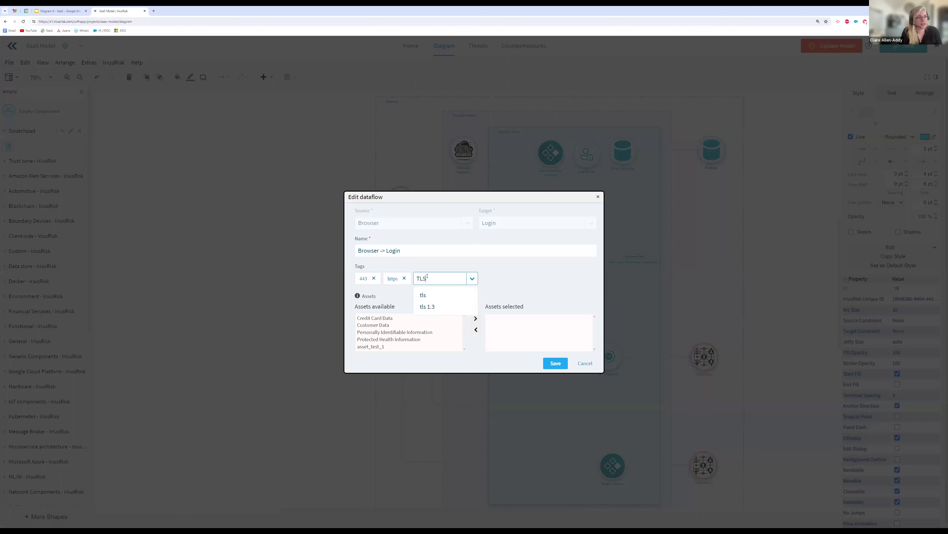
pyautogui.write(' 1.2')
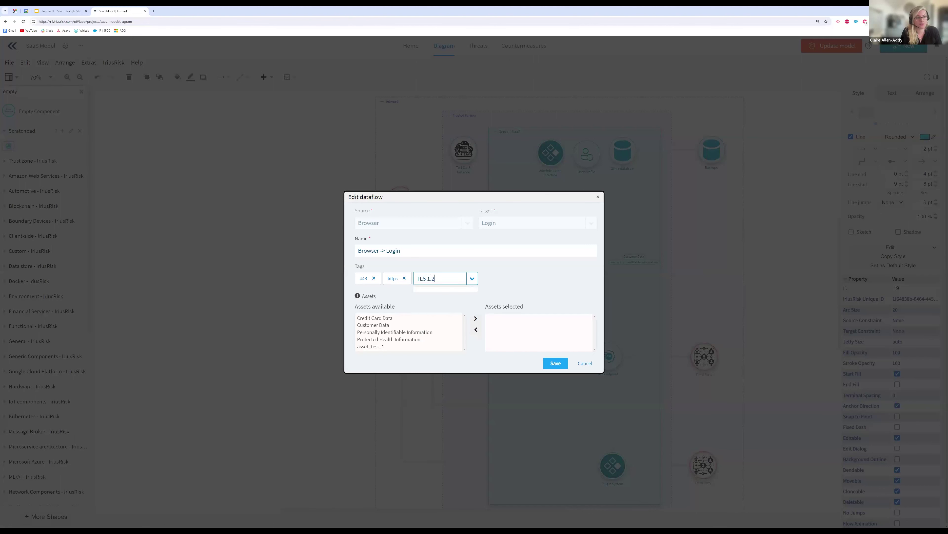
pyautogui.write('+')
pyautogui.press('Return')
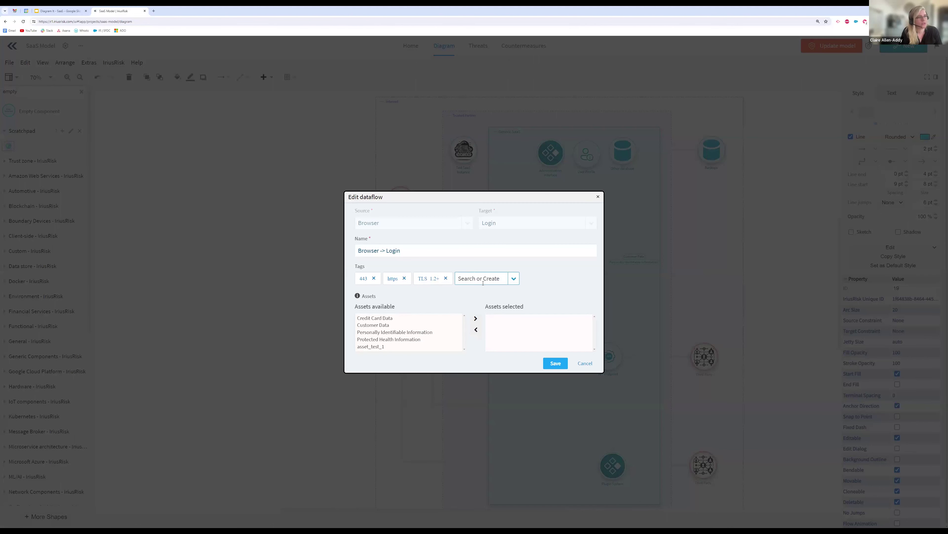
pyautogui.write('TL')
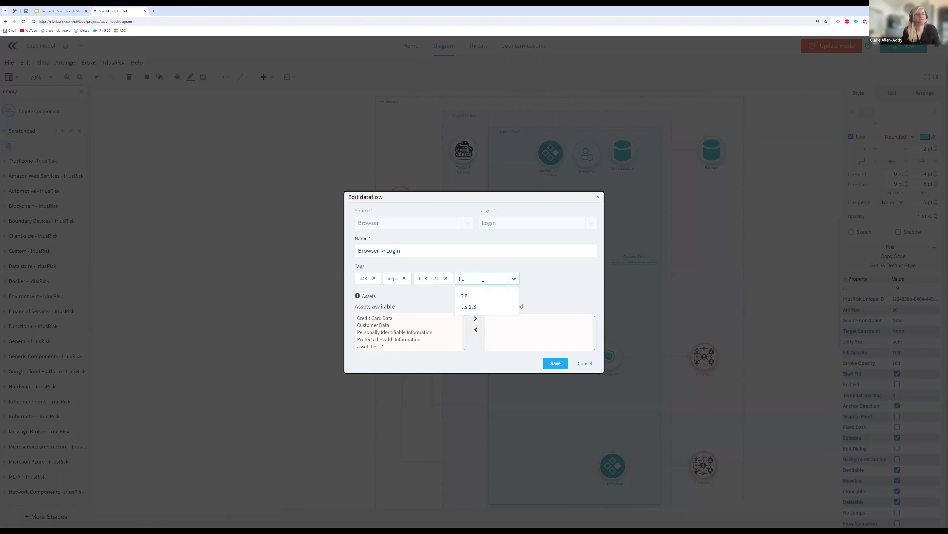
pyautogui.write('S 1')
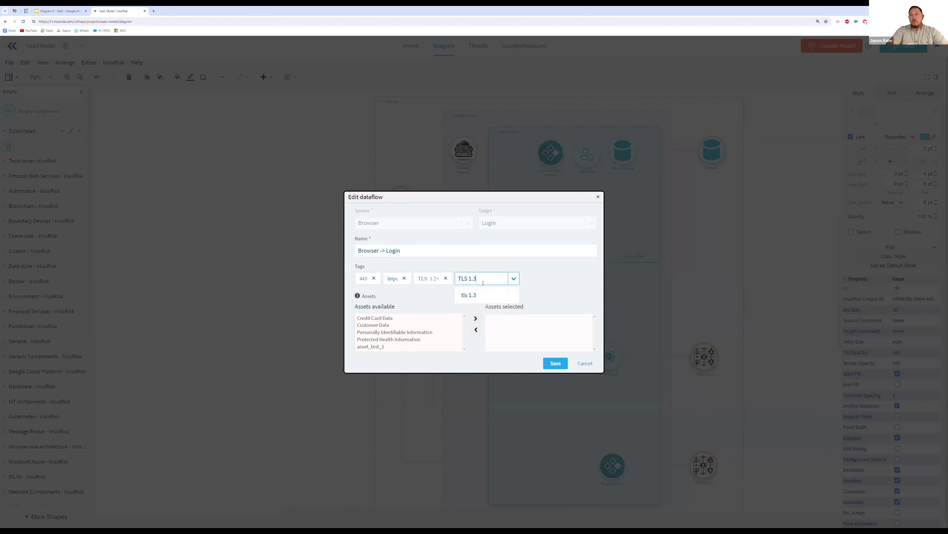
pyautogui.write('.3')
pyautogui.press('Return')
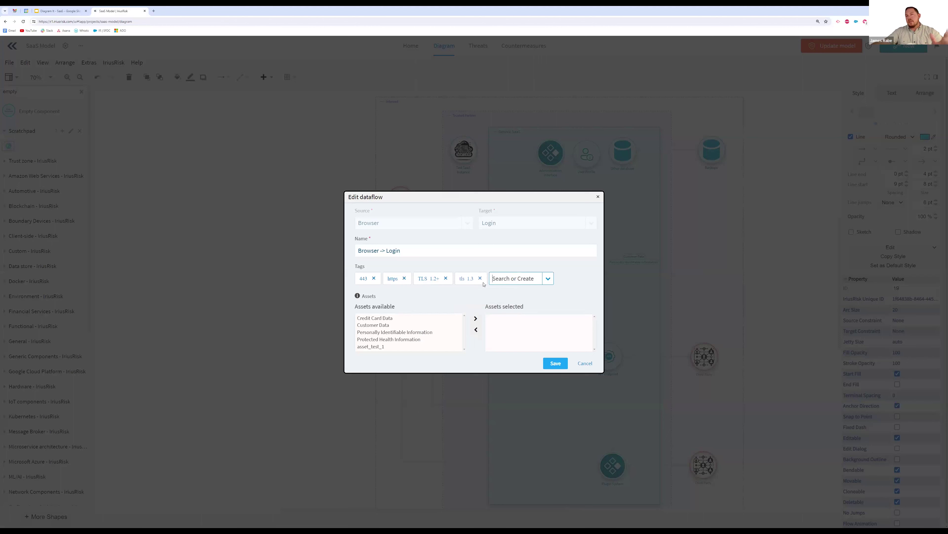
pyautogui.click(558, 366)
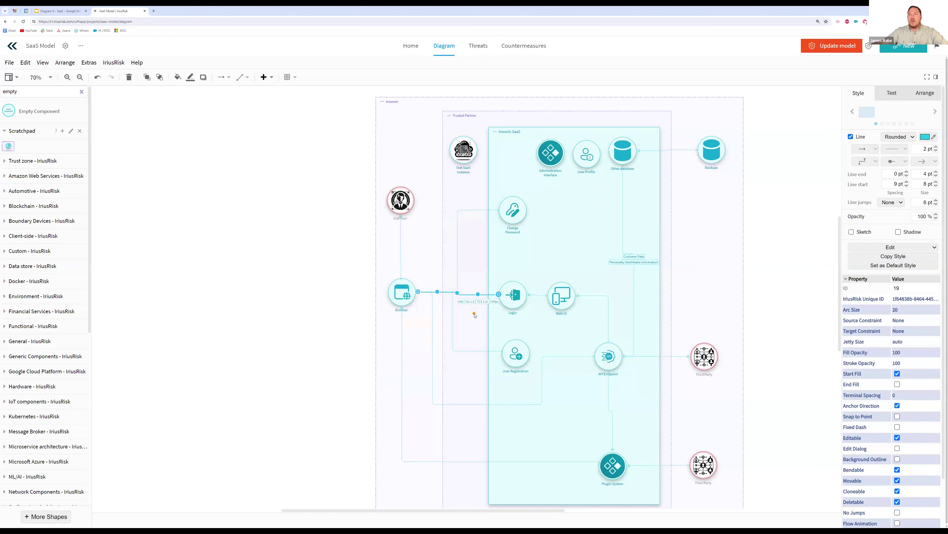
pyautogui.moveTo(475, 315); pyautogui.dragTo(474, 311)
pyautogui.click(330, 324)
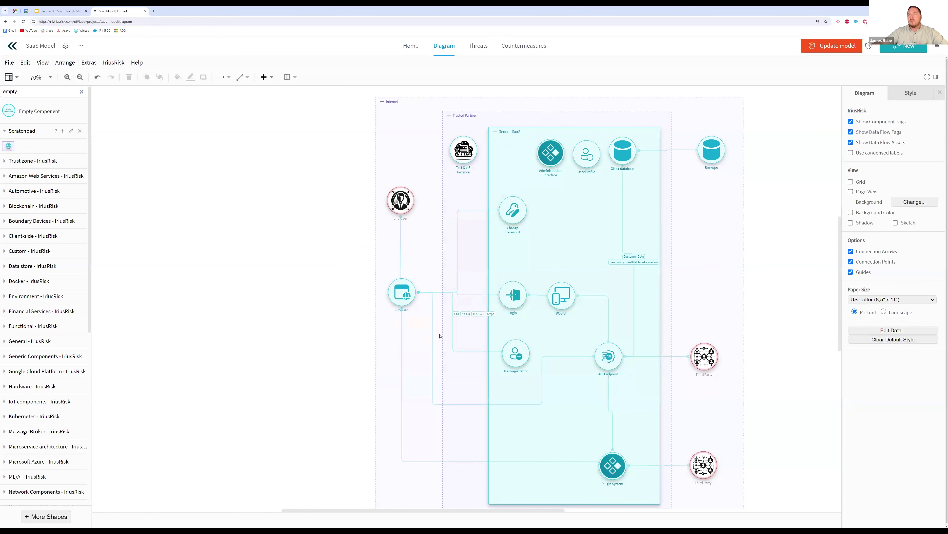
# Step: Tag the Plugin System to Third Party dataflow with TLS 1.1 and save it
pyautogui.click(476, 316)
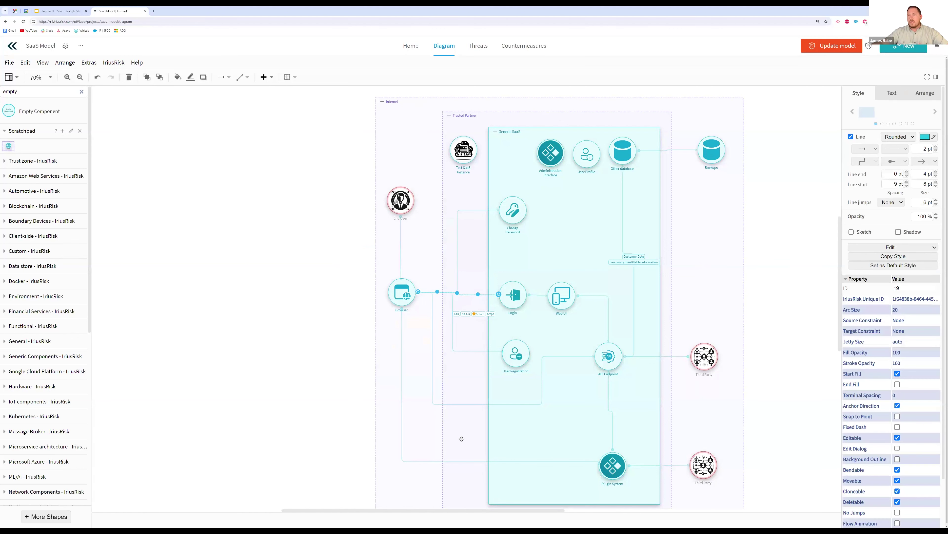
pyautogui.rightClick(464, 459)
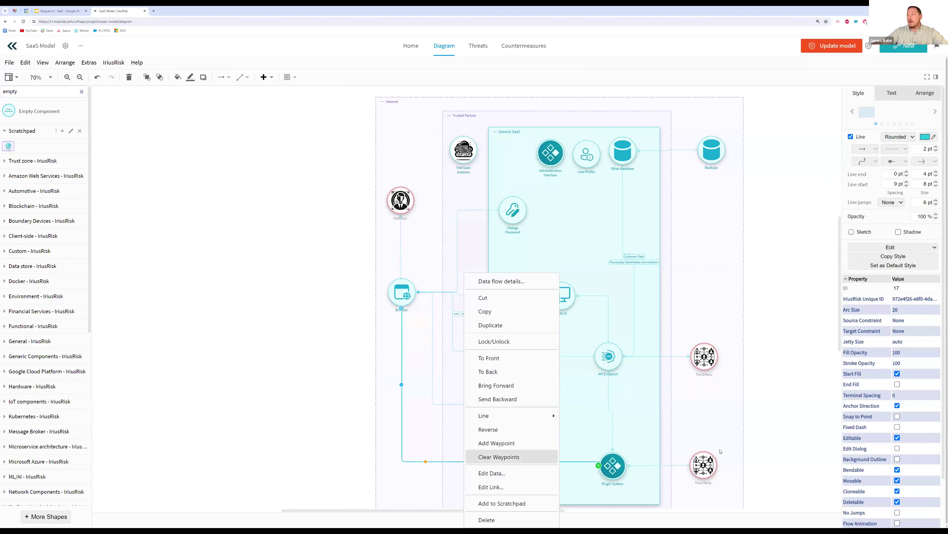
pyautogui.click(762, 429)
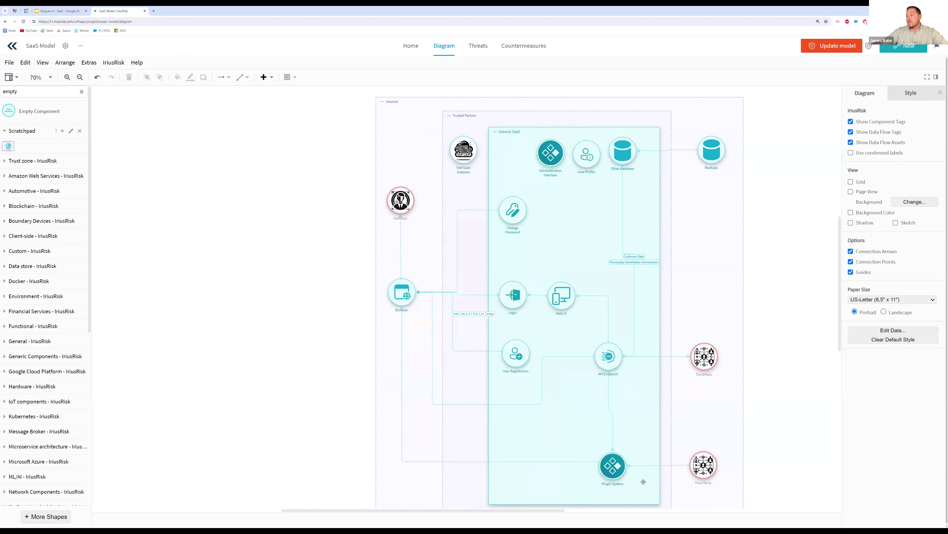
pyautogui.rightClick(665, 465)
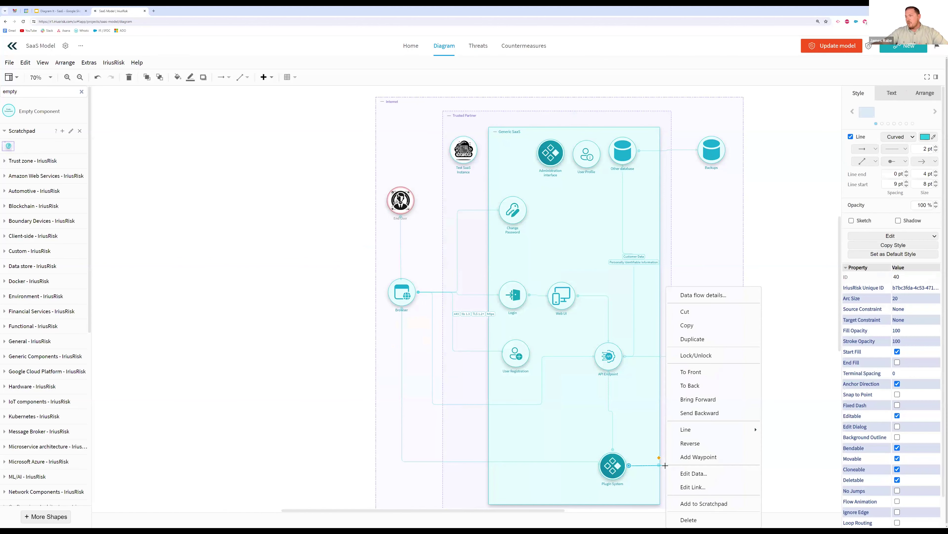
pyautogui.click(696, 295)
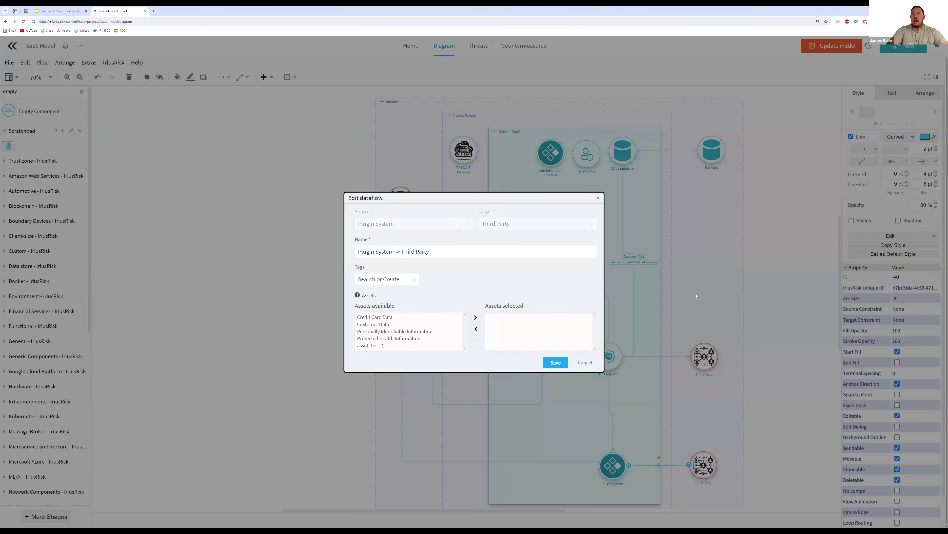
pyautogui.press('Tab')
pyautogui.write('TLS 1.2')
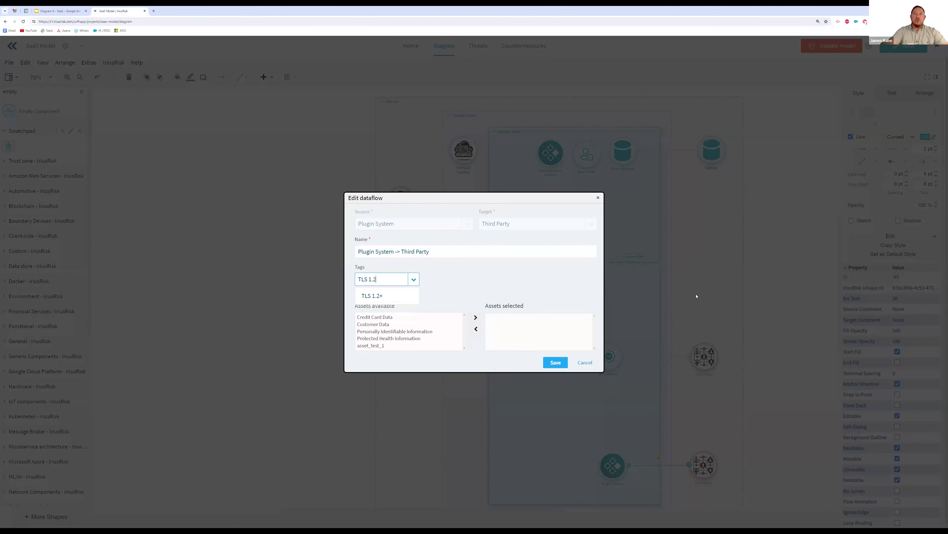
pyautogui.press('BackSpace')
pyautogui.write('1')
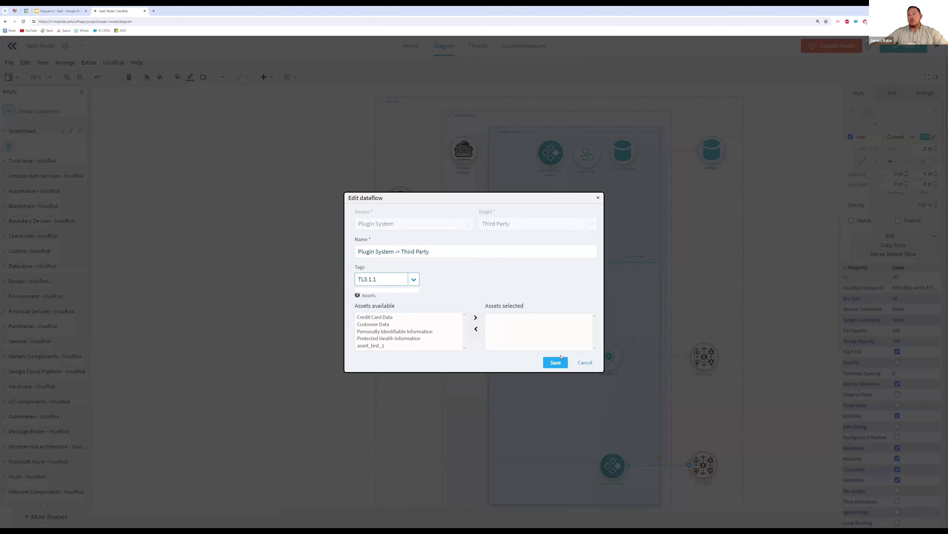
pyautogui.press('Return')
pyautogui.click(555, 362)
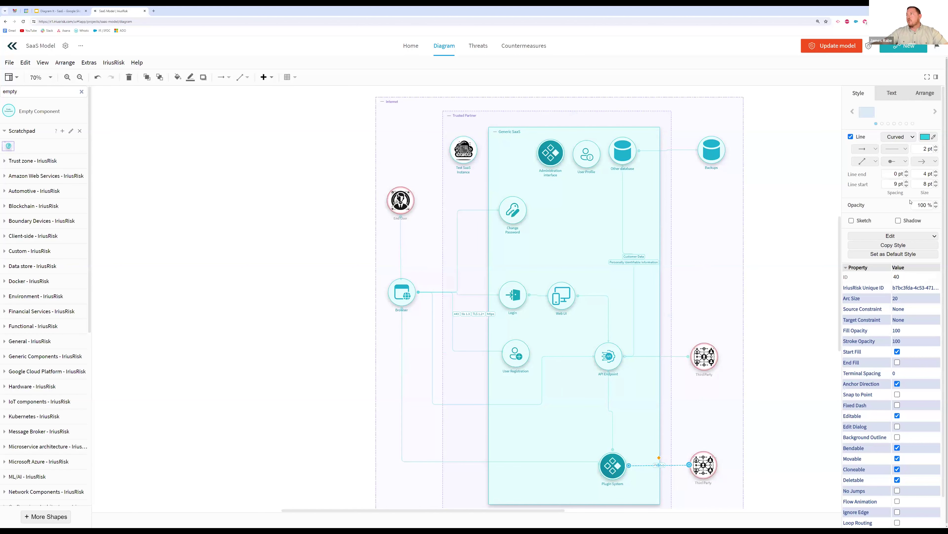
pyautogui.click(924, 137)
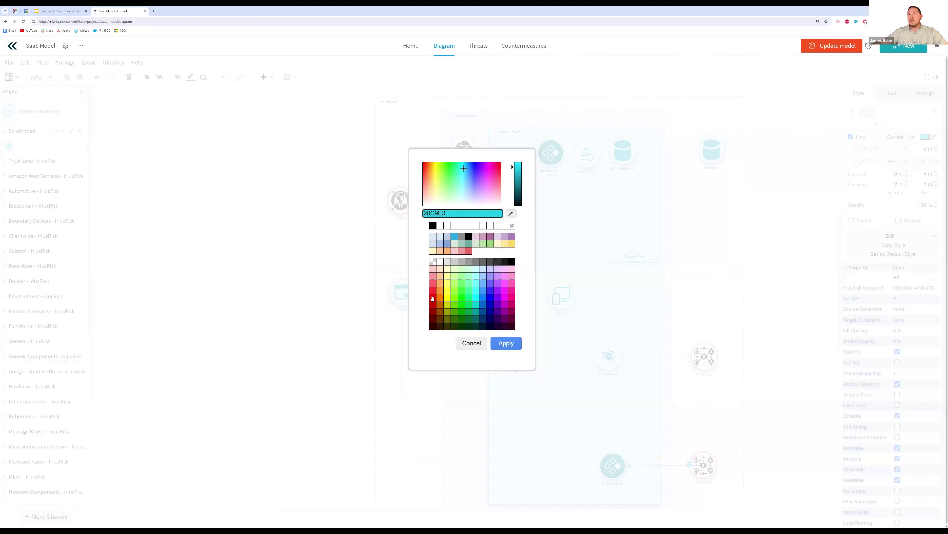
# Step: Colour the Plugin System–Third Party flow line red (FF0000), then reselect and deselect it
pyautogui.click(433, 297)
pyautogui.click(517, 344)
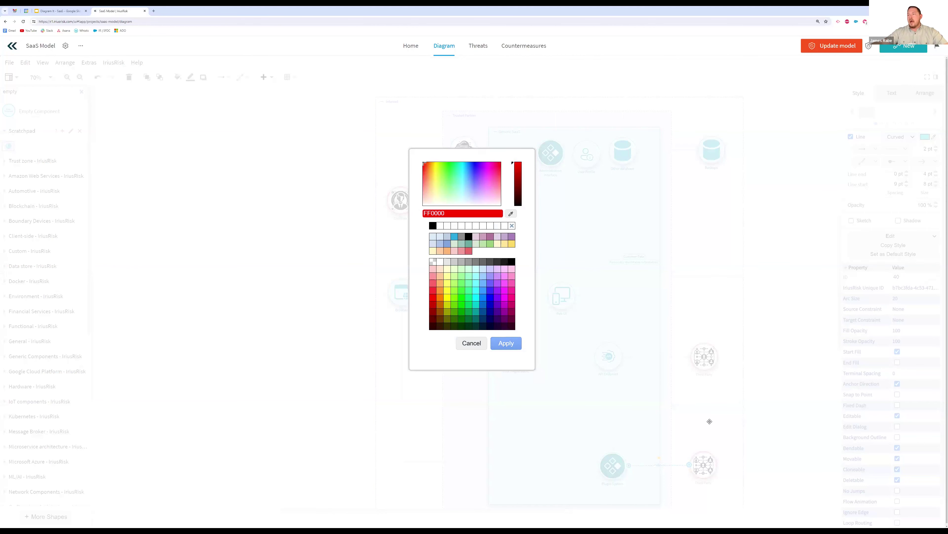
pyautogui.press('Escape')
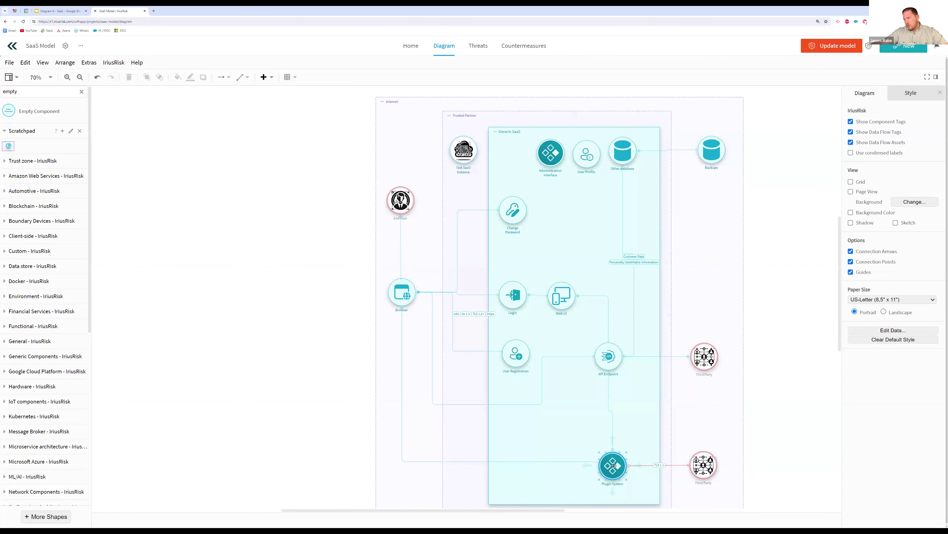
pyautogui.click(700, 465)
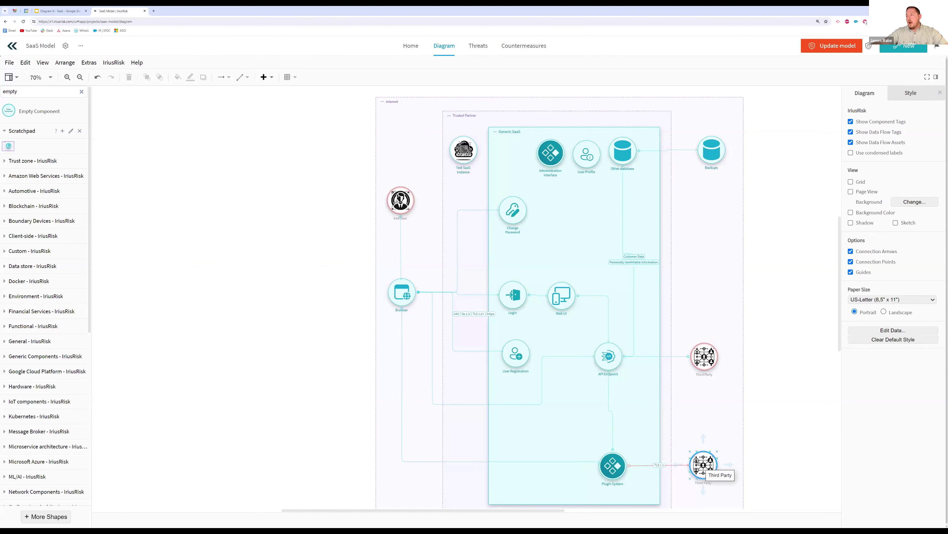
pyautogui.click(678, 465)
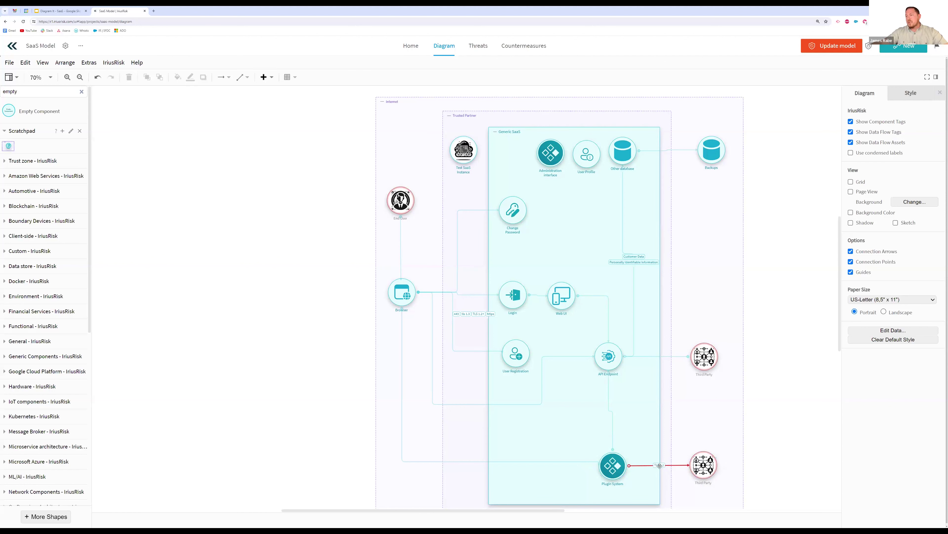
pyautogui.click(757, 378)
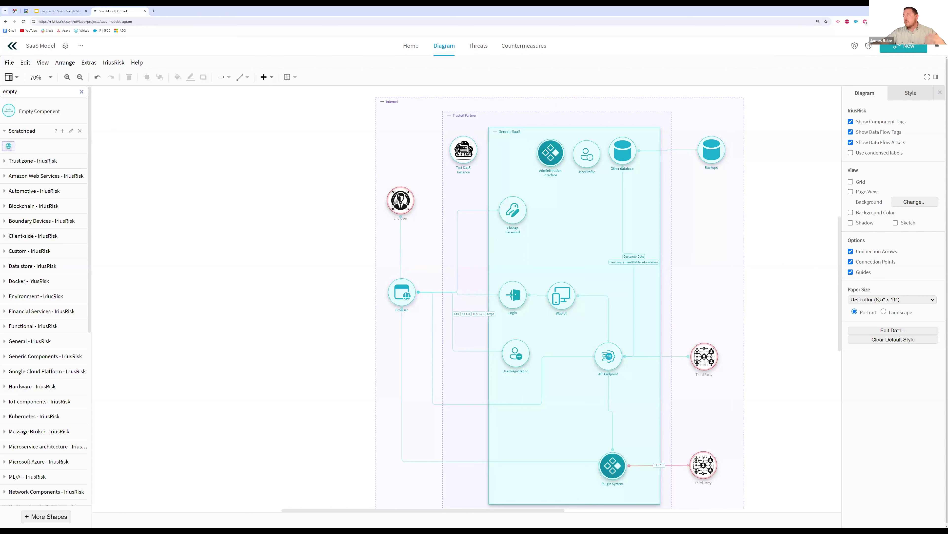
pyautogui.click(575, 198)
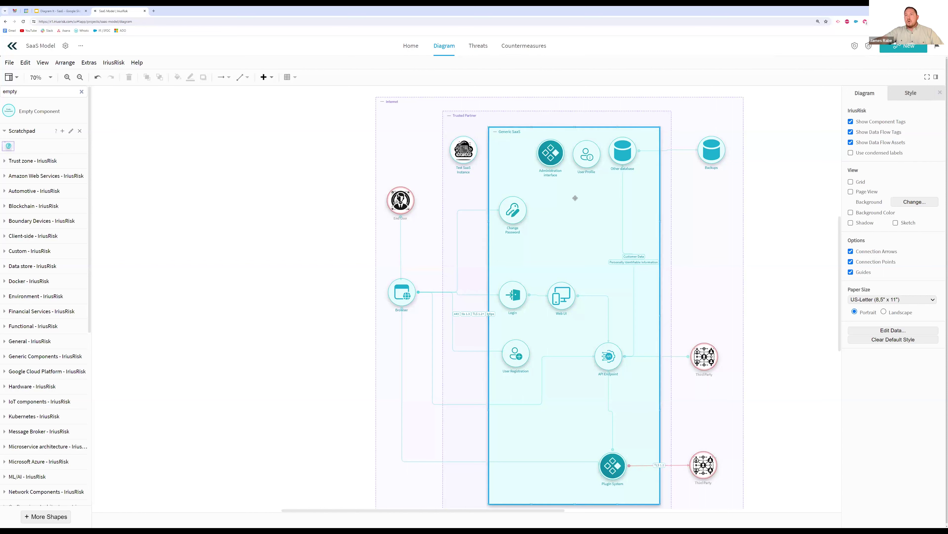
pyautogui.click(523, 358)
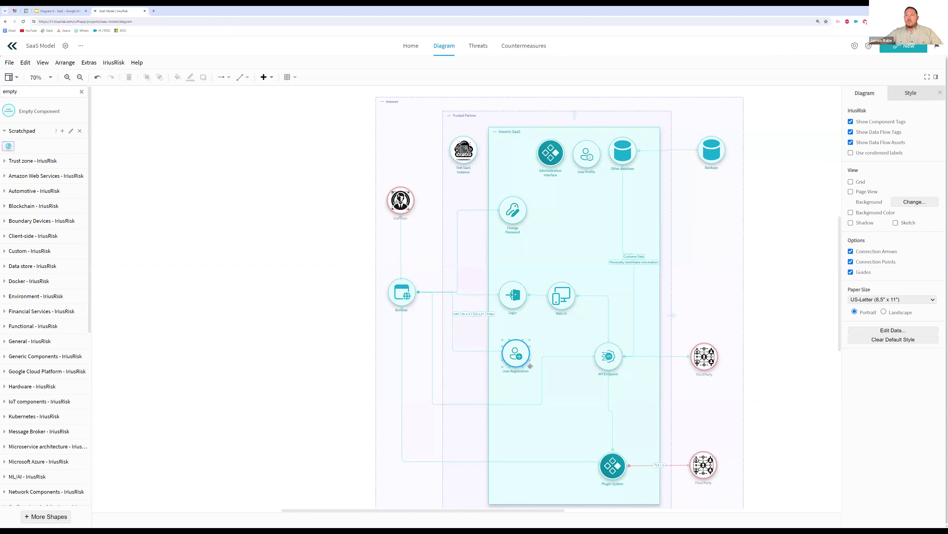
pyautogui.click(499, 327)
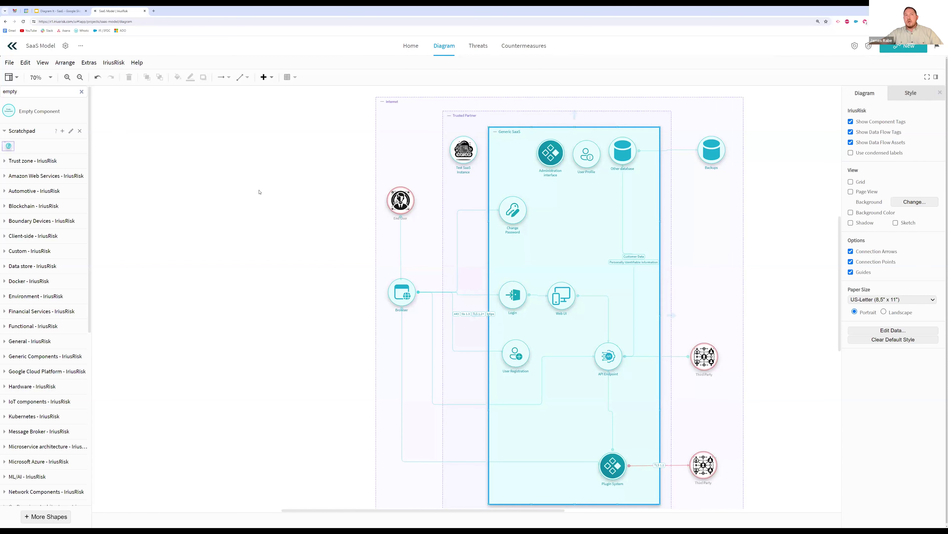
pyautogui.click(248, 178)
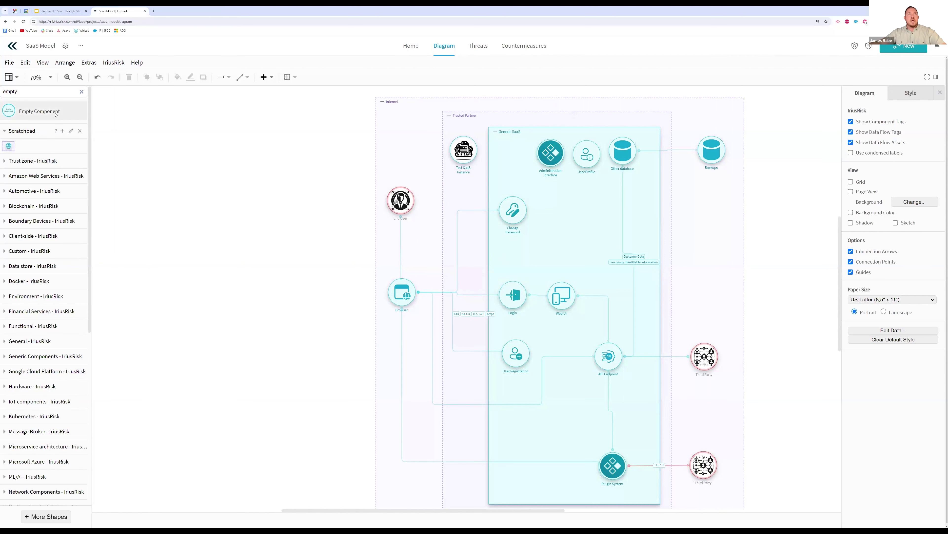
# Step: Add an empty component inside Generic SaaS and label it 'Identity Management'
pyautogui.moveTo(266, 208); pyautogui.dragTo(555, 240)
pyautogui.doubleClick(557, 244)
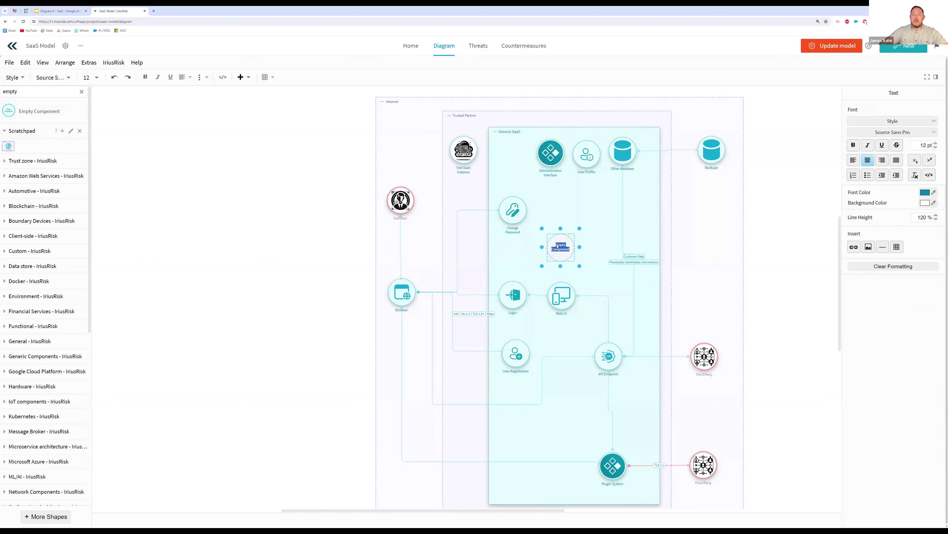
pyautogui.write('Identity')
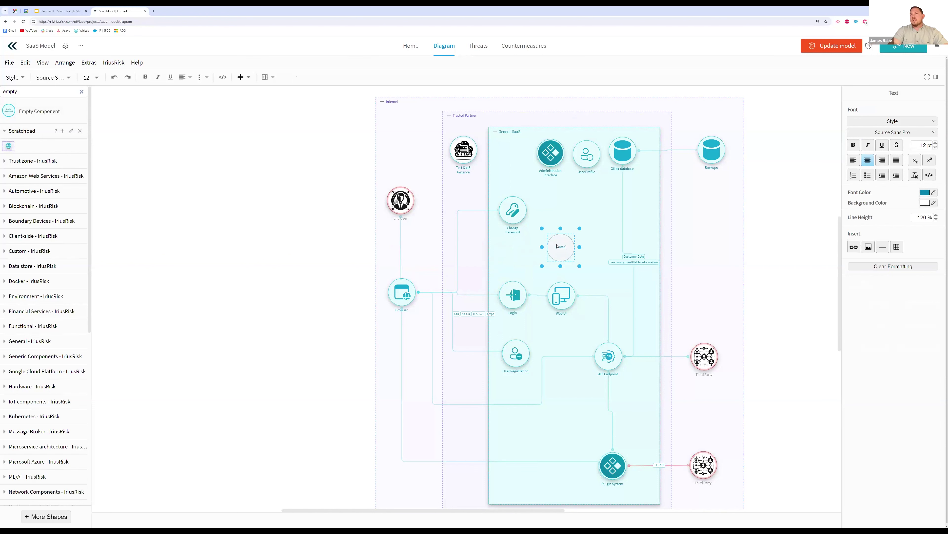
pyautogui.write(' Management')
pyautogui.click(569, 231)
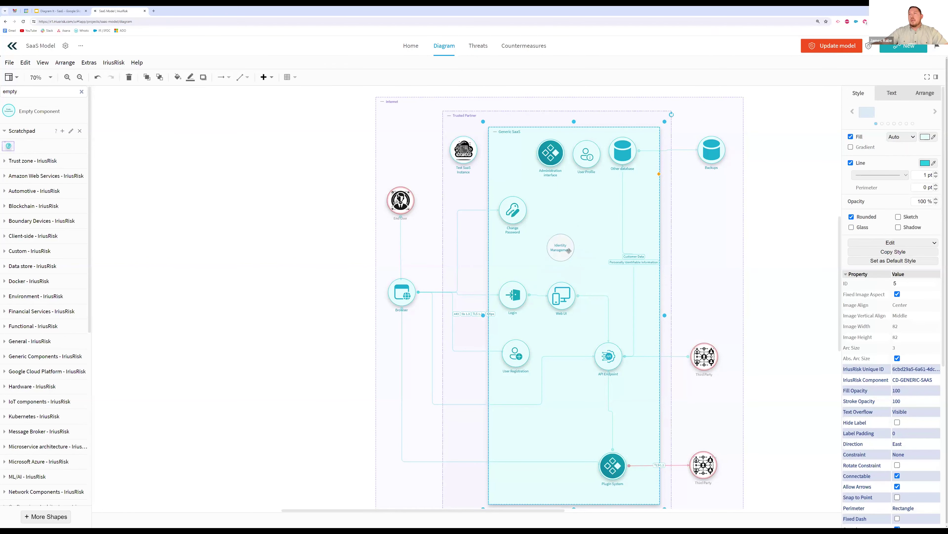
# Step: Move Change Password, Login and User Registration into Identity Management
pyautogui.moveTo(547, 241); pyautogui.dragTo(555, 219)
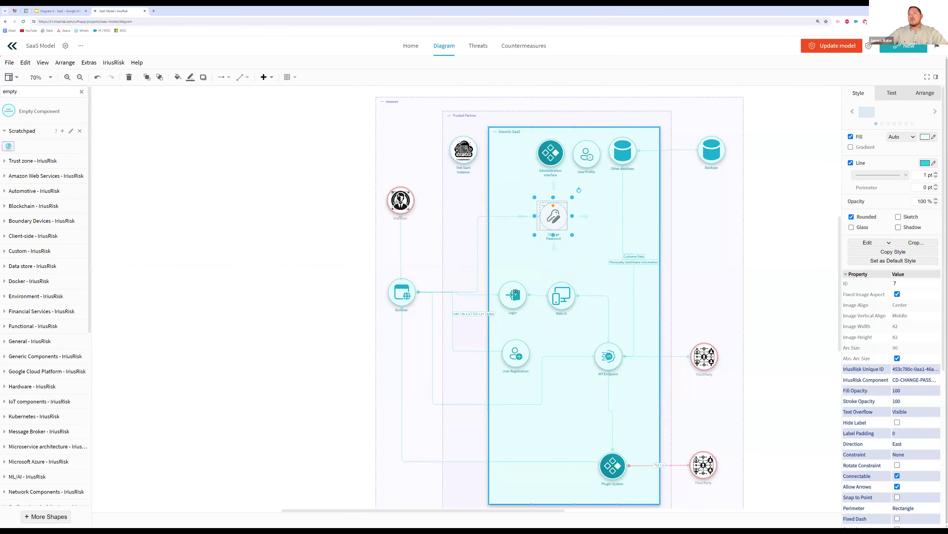
pyautogui.moveTo(514, 295); pyautogui.dragTo(547, 221)
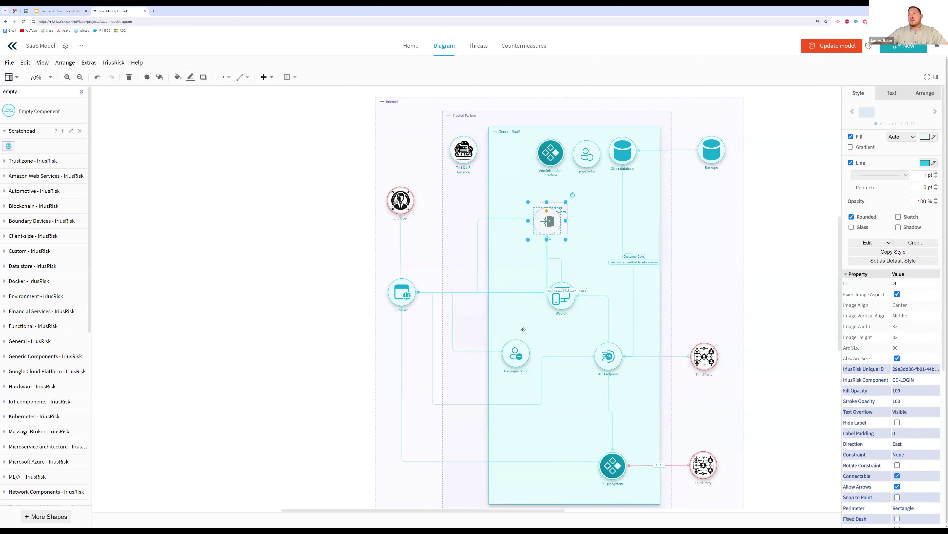
pyautogui.click(517, 346)
pyautogui.moveTo(527, 349); pyautogui.dragTo(575, 227)
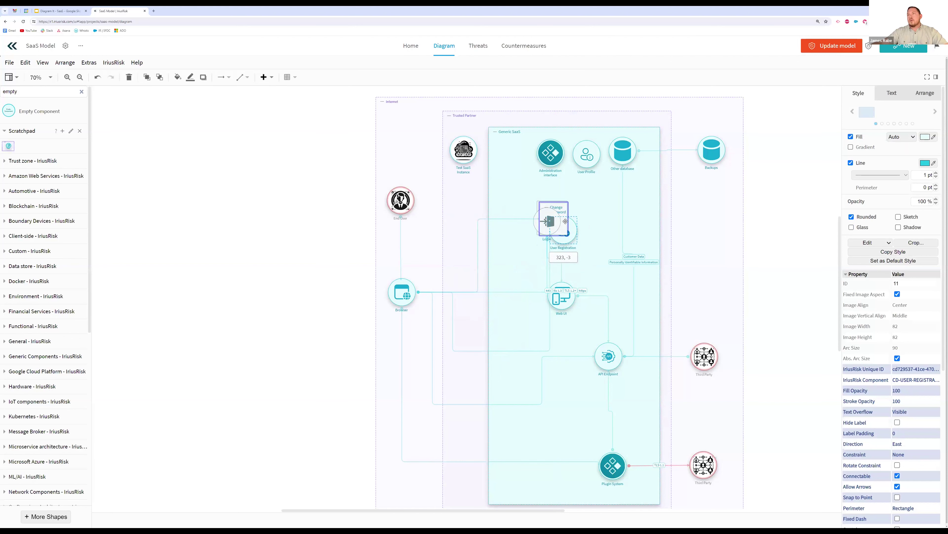
# Step: Resize and reposition the Identity Management box, then collapse it to a header bar
pyautogui.click(539, 204)
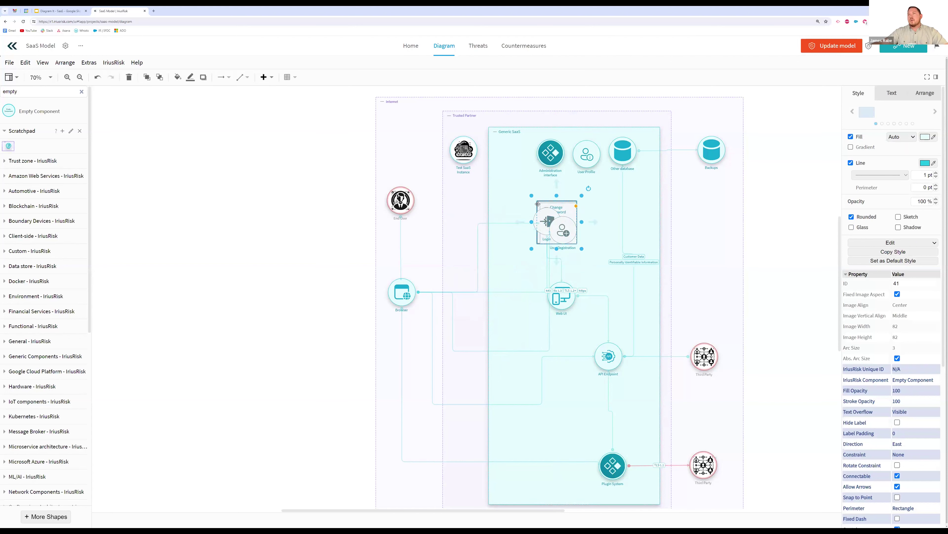
pyautogui.moveTo(520, 193); pyautogui.dragTo(485, 187)
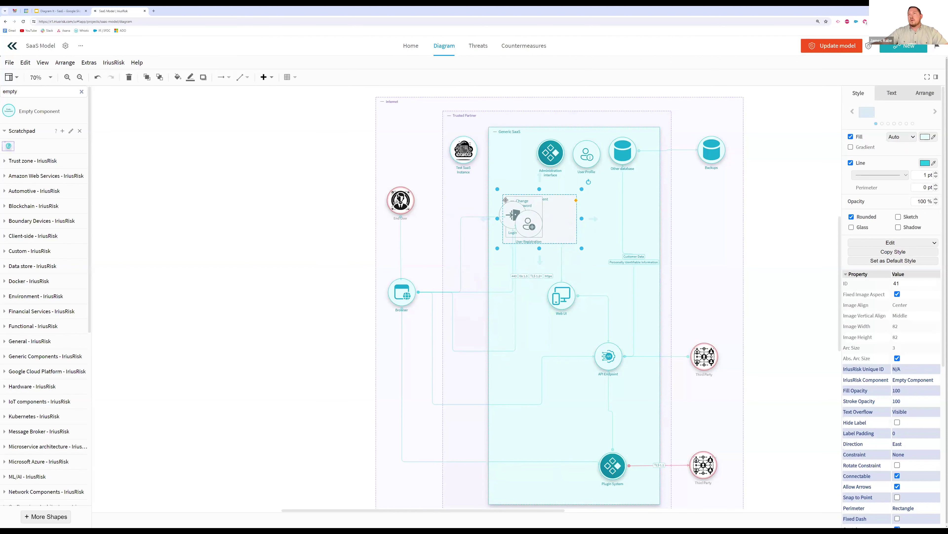
pyautogui.moveTo(552, 209); pyautogui.dragTo(554, 260)
pyautogui.click(530, 203)
pyautogui.click(542, 198)
pyautogui.hotkey('ctrl', 'Home')
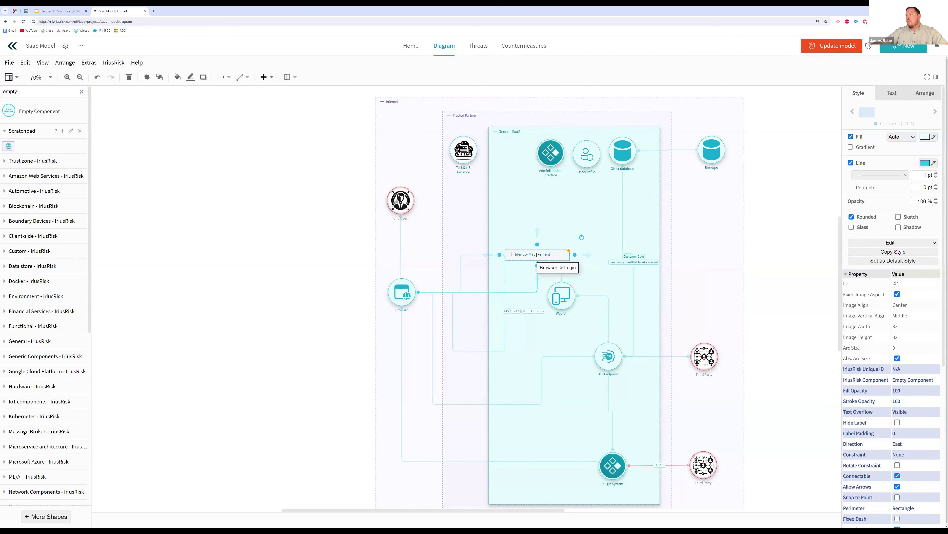
pyautogui.click(510, 255)
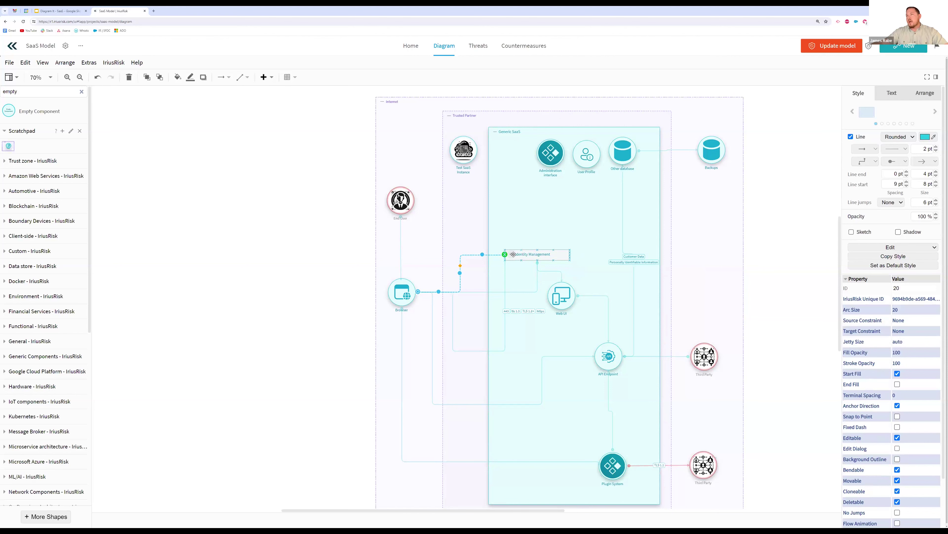
pyautogui.click(513, 255)
pyautogui.click(514, 256)
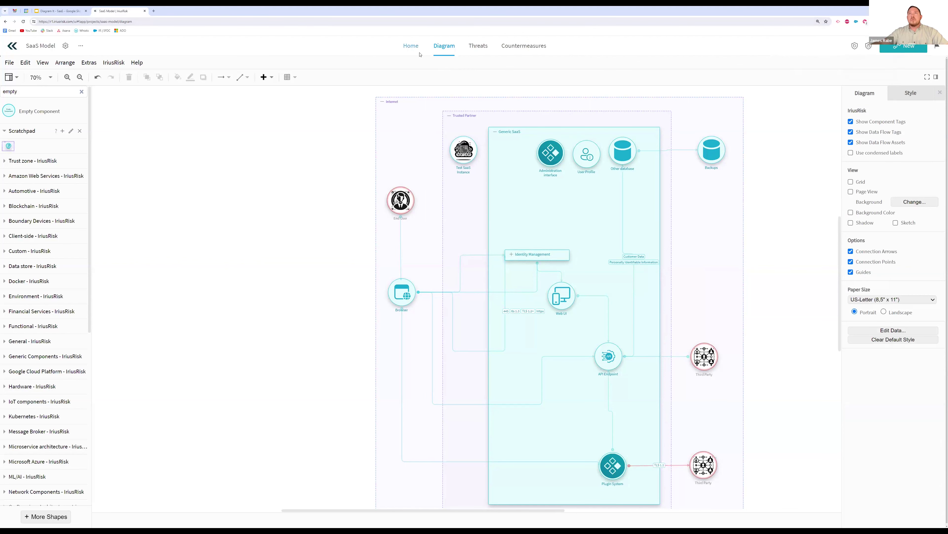
# Step: Review the Home dashboard's 56.21% risk score and 73 threats, then list threats by component
pyautogui.click(411, 49)
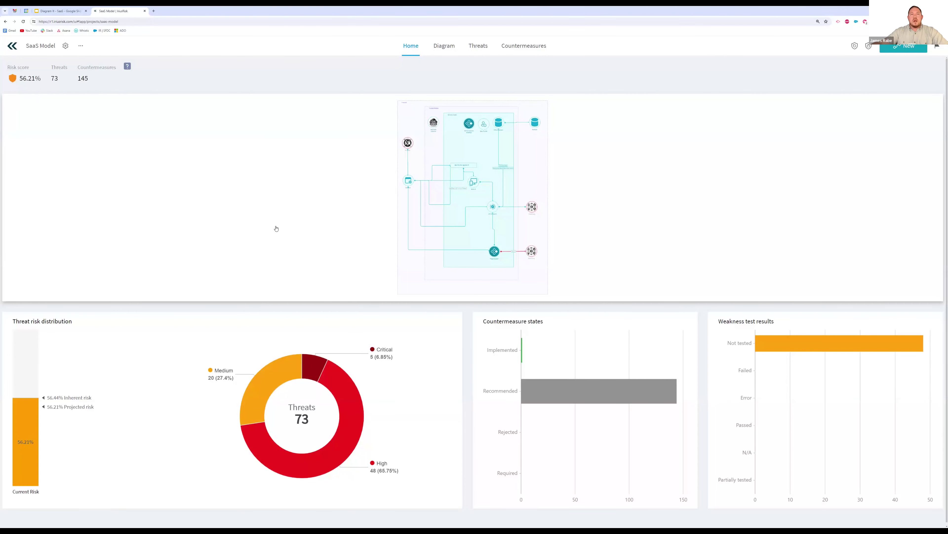
pyautogui.rightClick(276, 229)
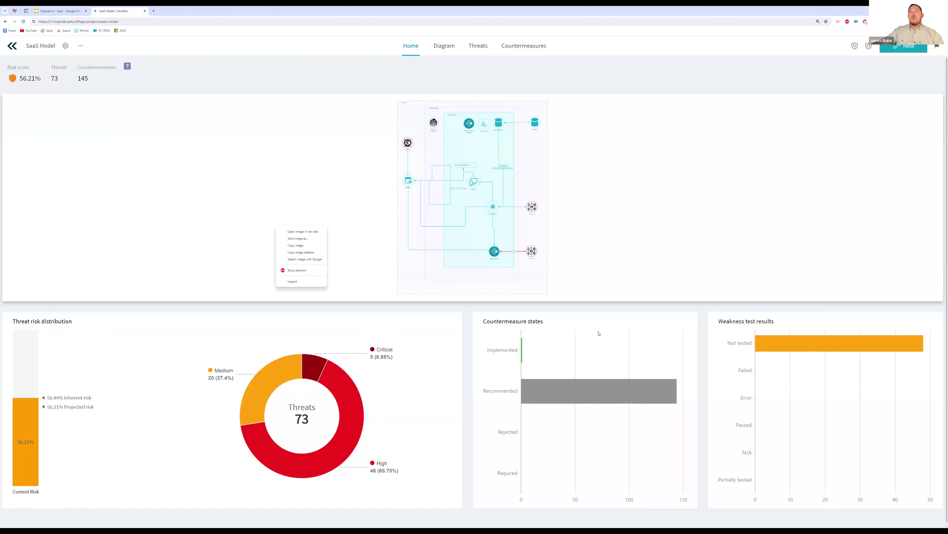
pyautogui.click(475, 46)
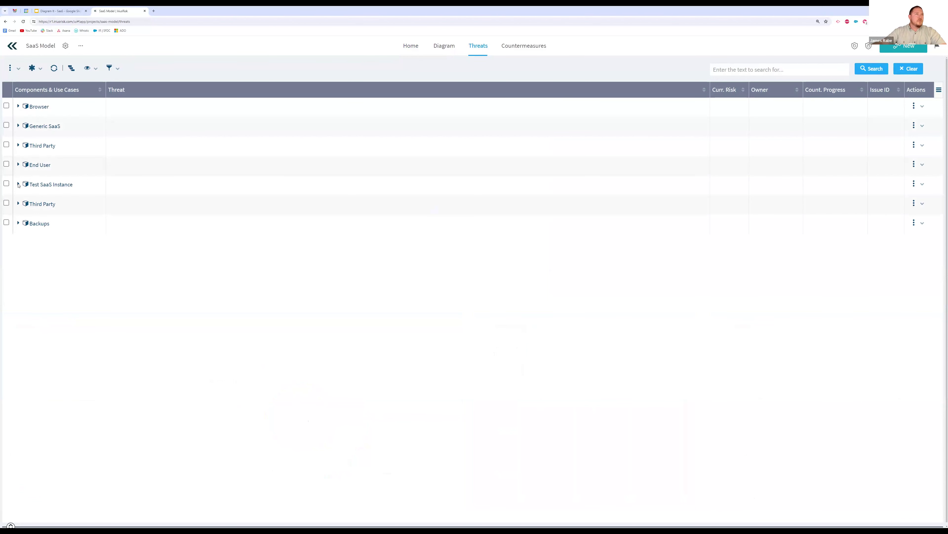
# Step: Expand Generic SaaS, its Nested Components, Identity Management and Change Password in the threat tree
pyautogui.click(18, 126)
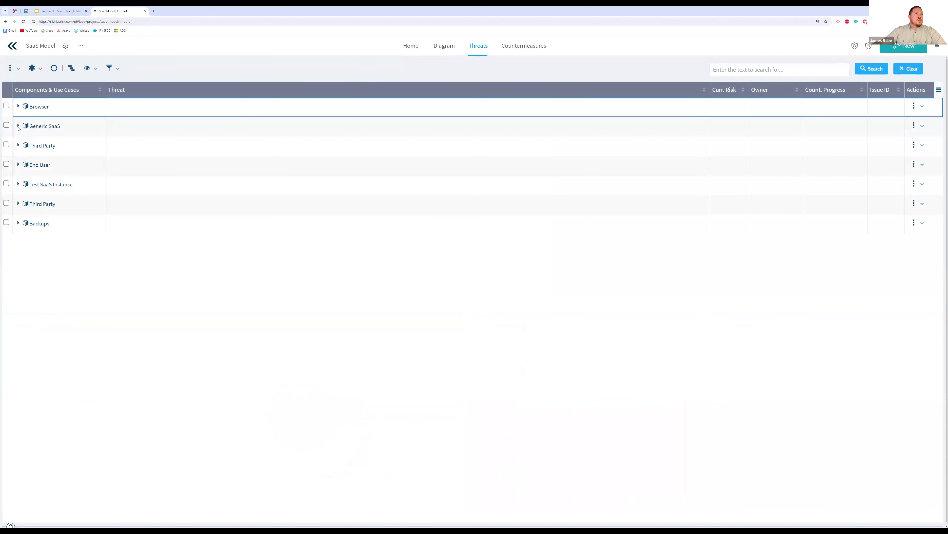
pyautogui.click(24, 164)
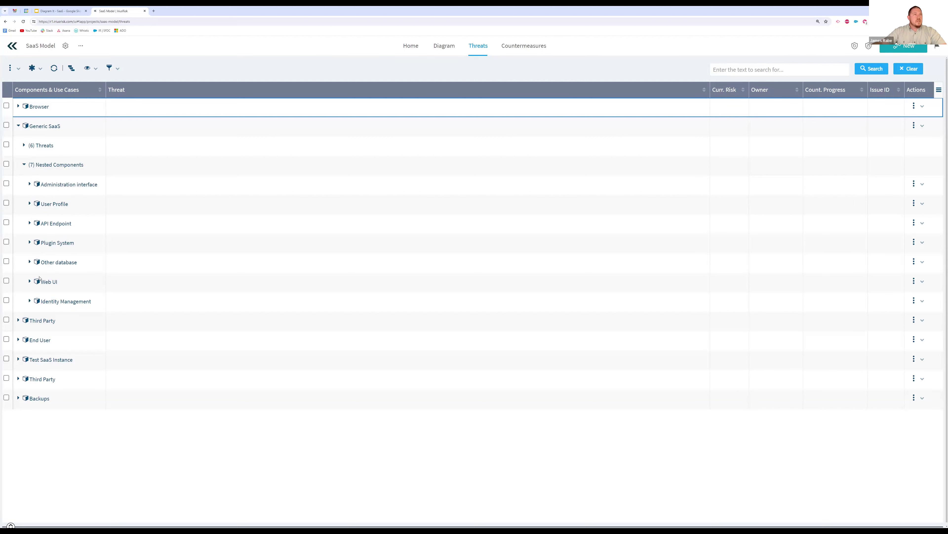
pyautogui.click(30, 301)
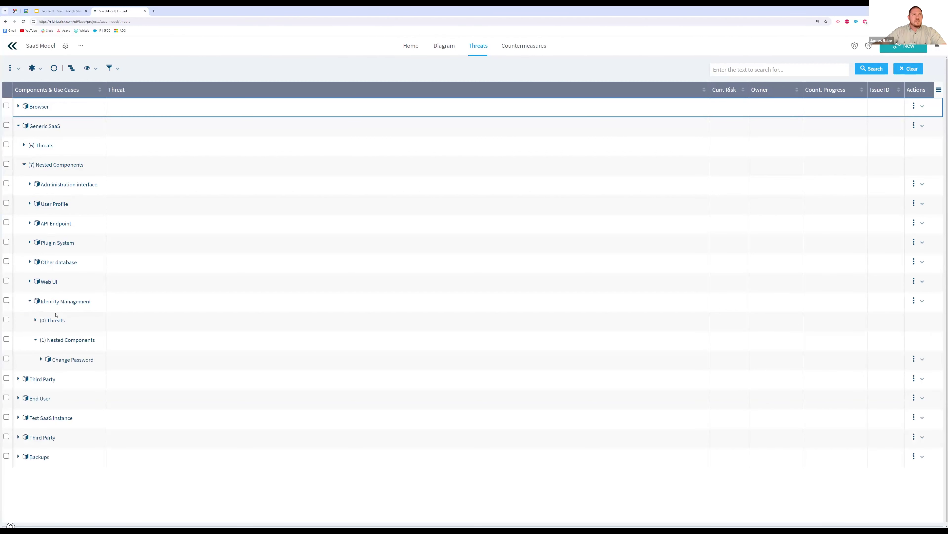
pyautogui.click(41, 359)
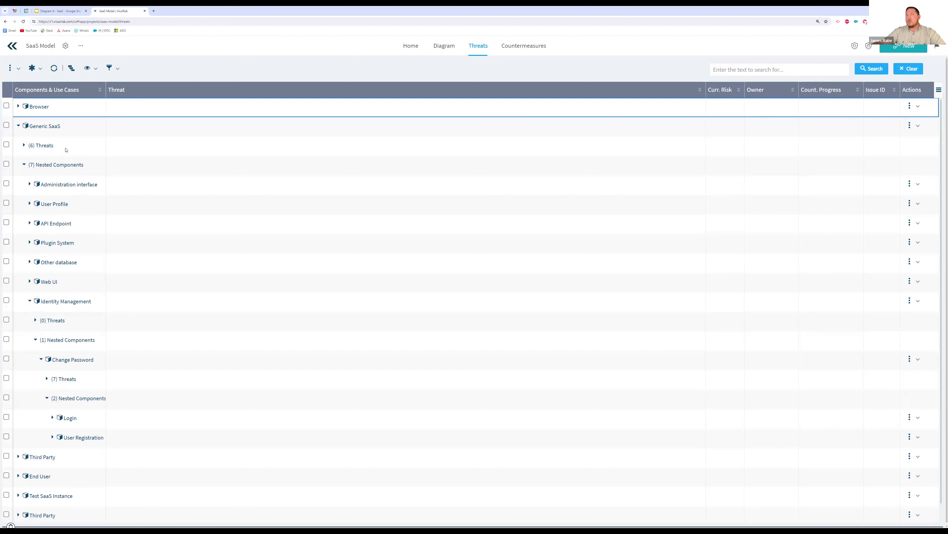
# Step: Flatten the threat view into one table and scroll through the threats
pyautogui.click(94, 69)
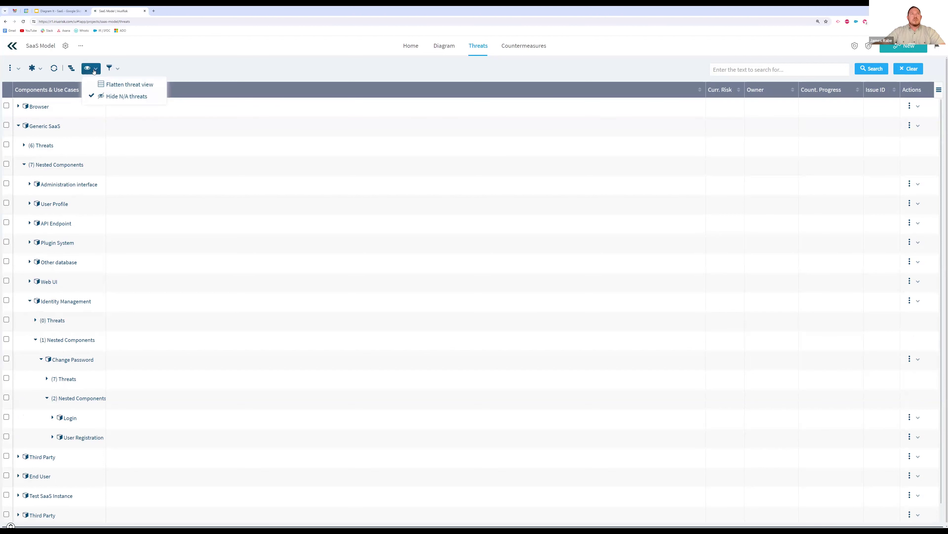
pyautogui.click(123, 85)
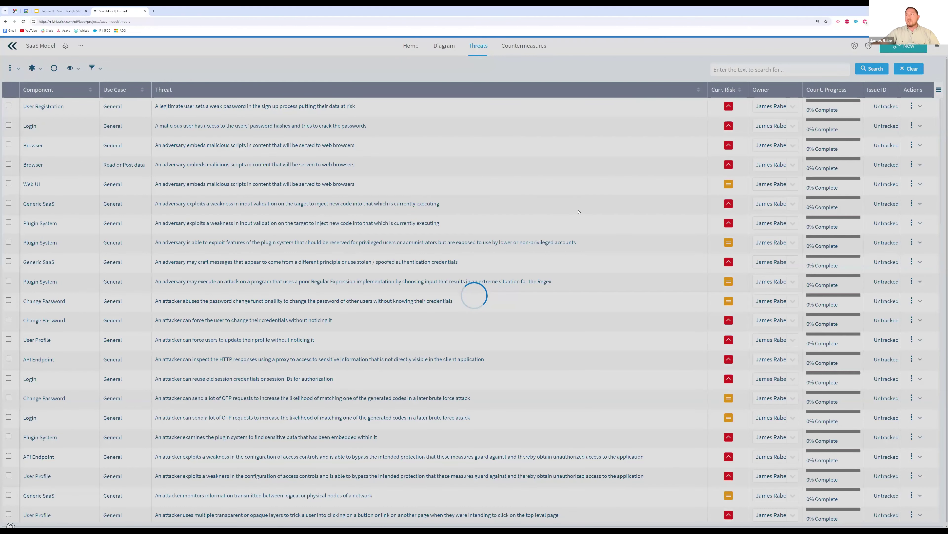
pyautogui.scroll(-10, 444, 241)
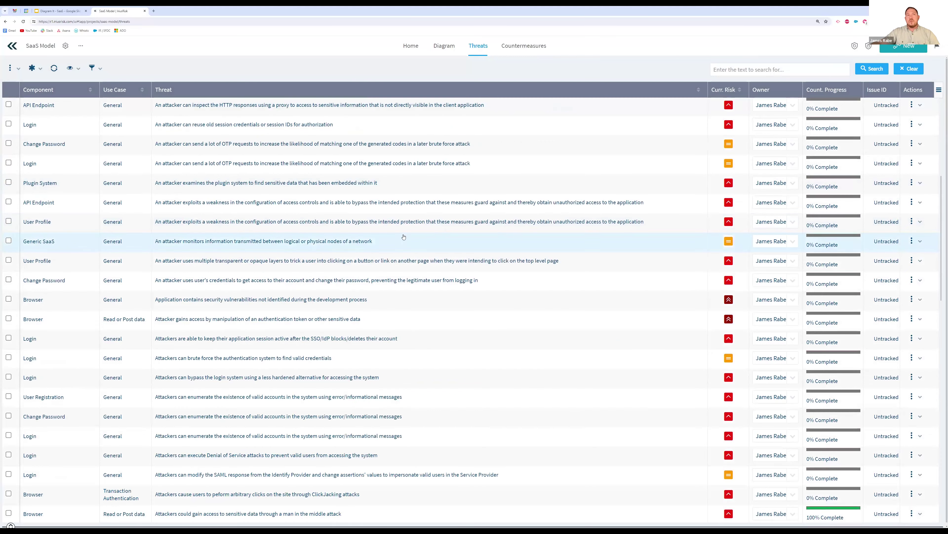
pyautogui.scroll(-11, 404, 237)
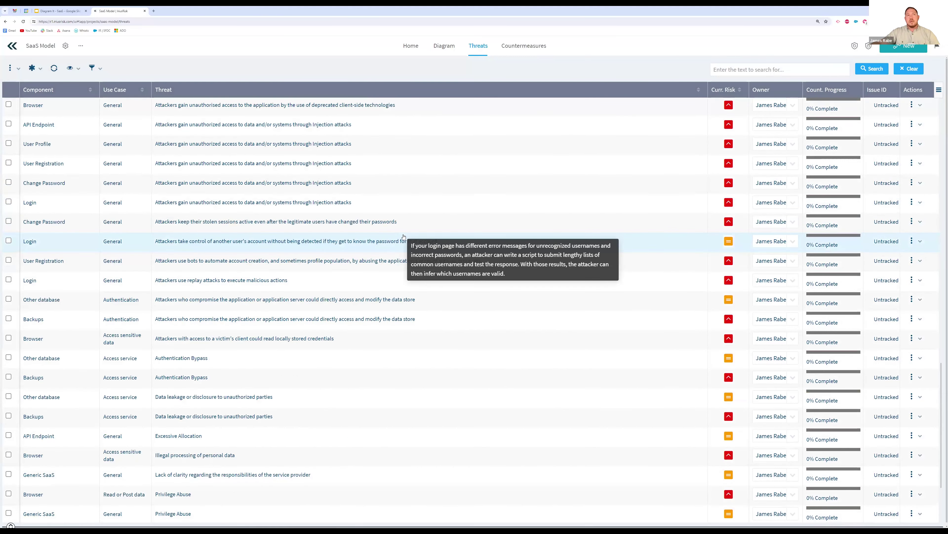
pyautogui.scroll(10, 403, 237)
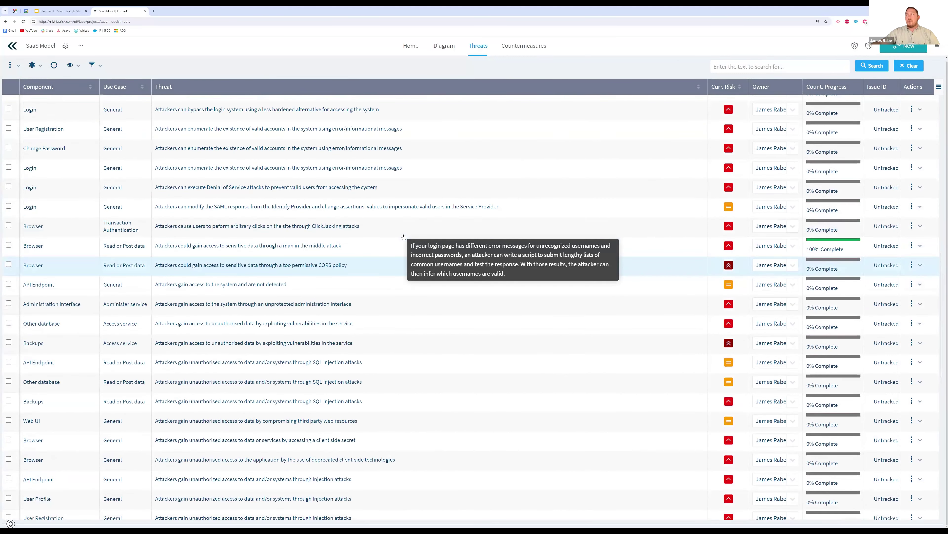
pyautogui.scroll(5, 404, 237)
pyautogui.scroll(9, 404, 236)
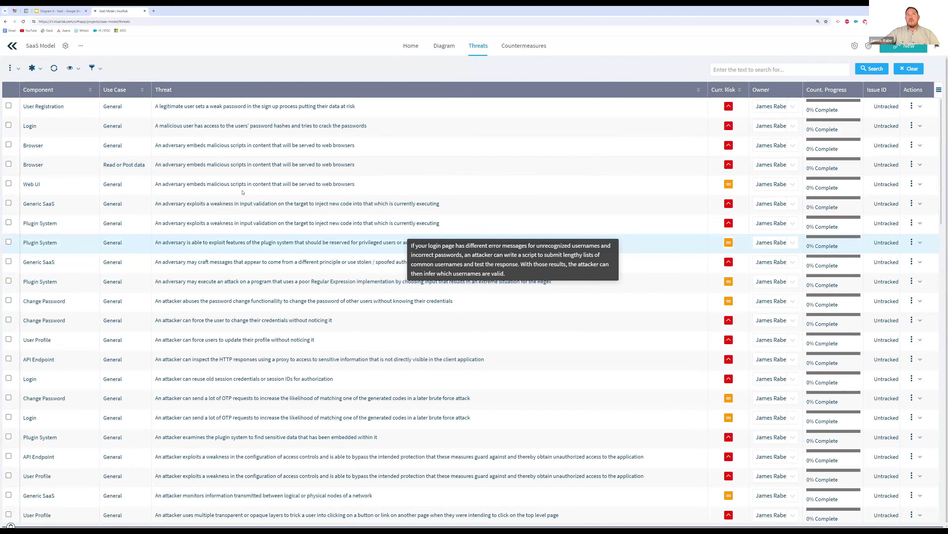
# Step: Filter the threats by Current risk Critical, leaving five threats
pyautogui.click(96, 68)
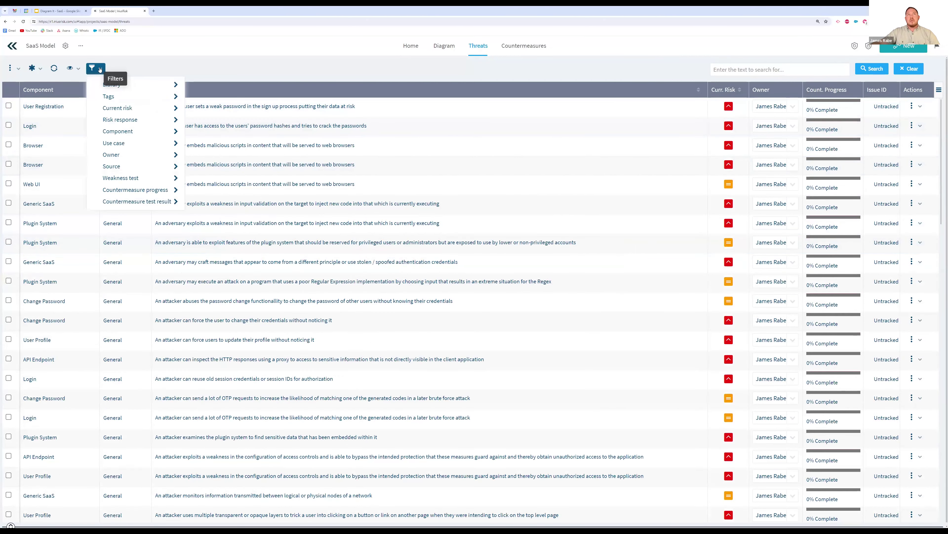
pyautogui.moveTo(136, 108)
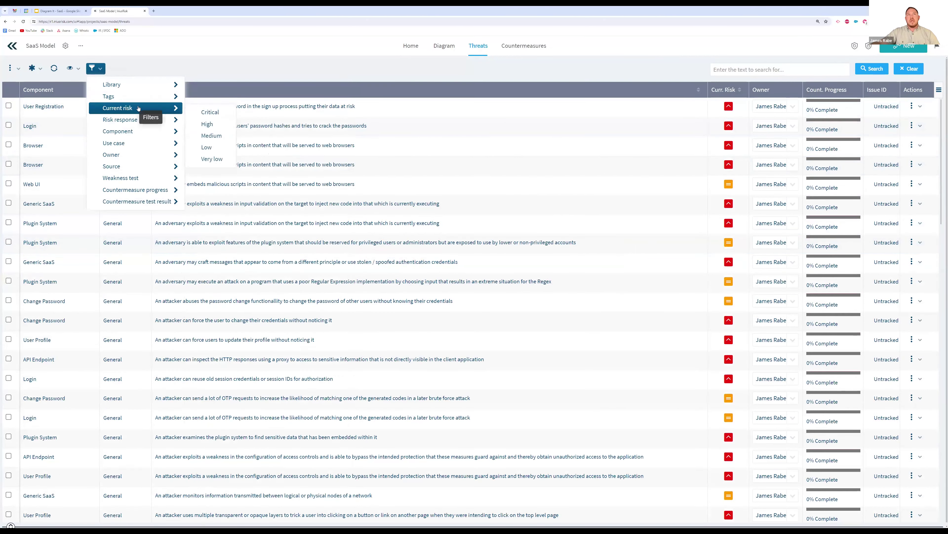
pyautogui.click(206, 112)
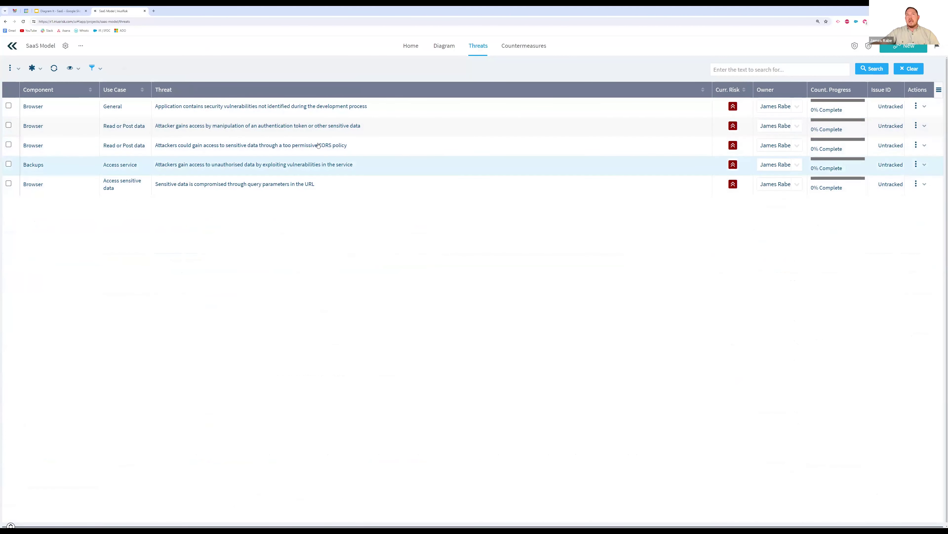
pyautogui.moveTo(306, 117)
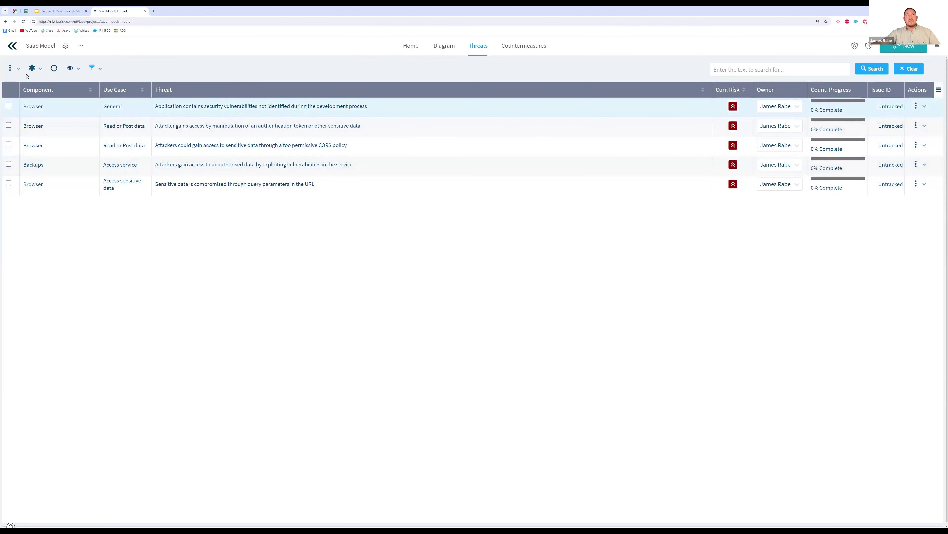
# Step: Start a new threat attached to the Backups component's Authentication use case
pyautogui.click(13, 69)
pyautogui.click(45, 97)
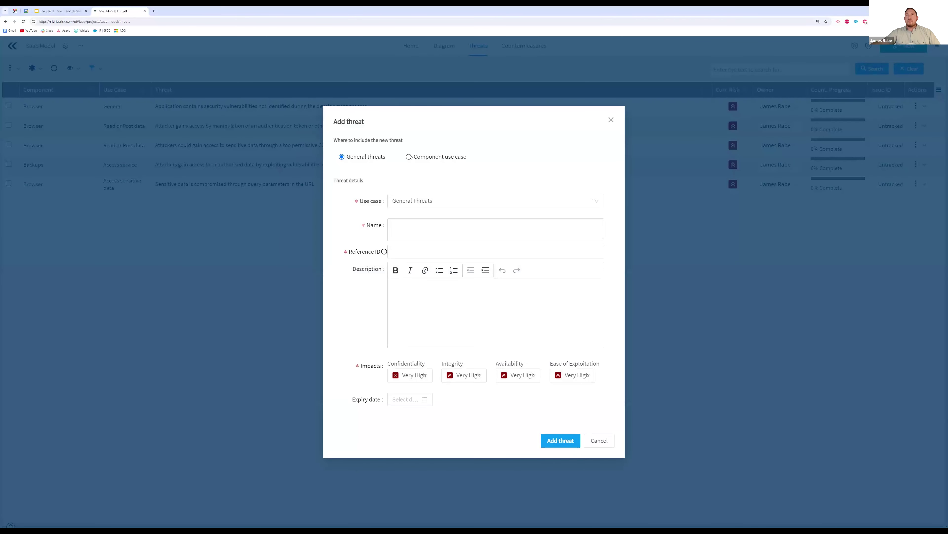
pyautogui.click(410, 157)
pyautogui.click(406, 190)
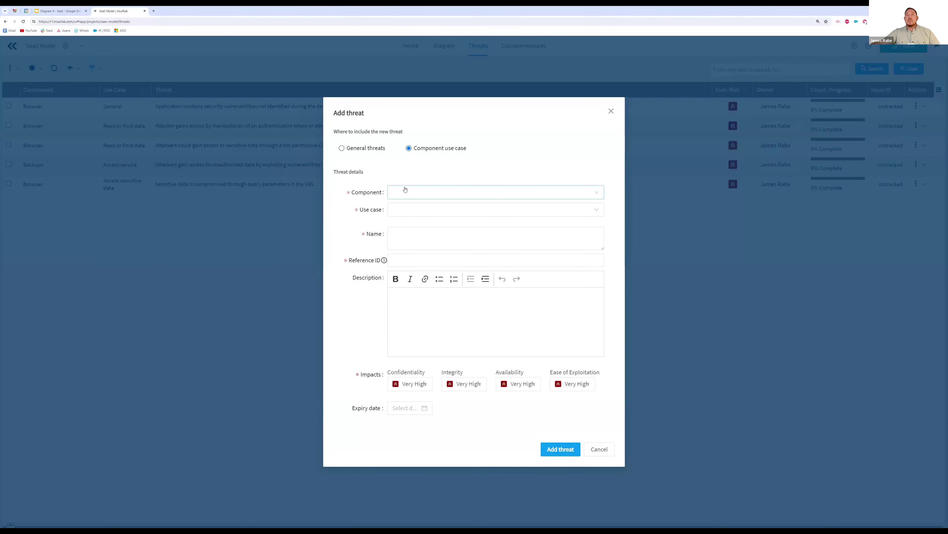
pyautogui.click(409, 237)
pyautogui.click(407, 209)
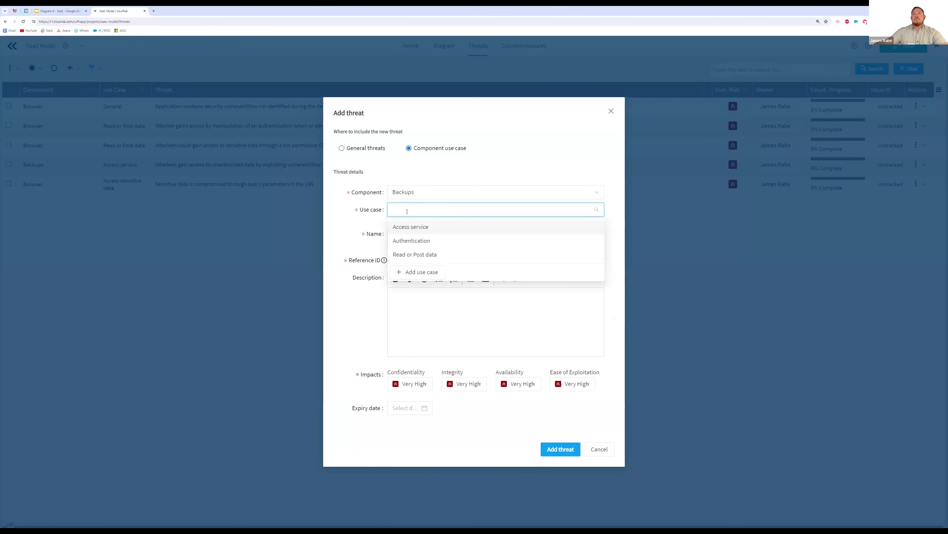
pyautogui.click(415, 241)
# Step: Name the threat 'Unauthorized user gains access' and create it
pyautogui.click(397, 242)
pyautogui.write('Unauthorize')
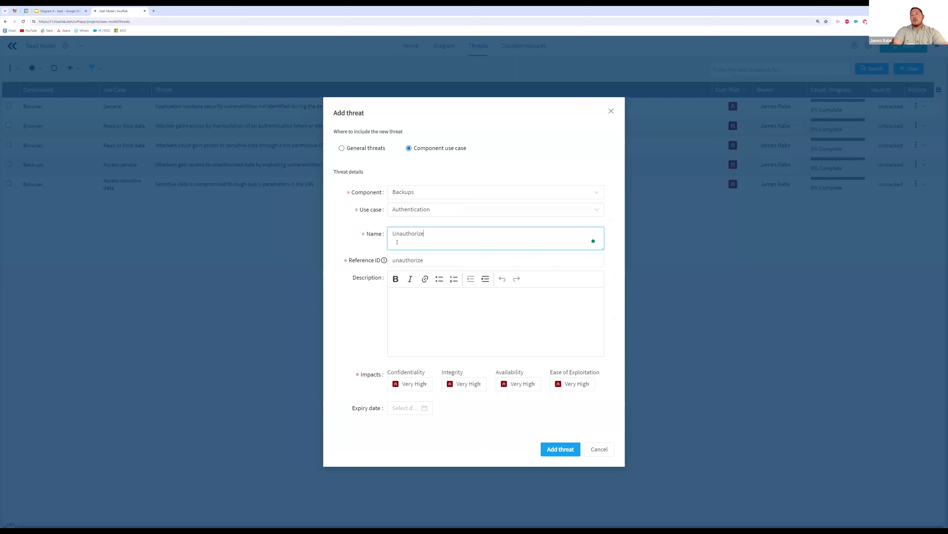
pyautogui.write('d user gains access')
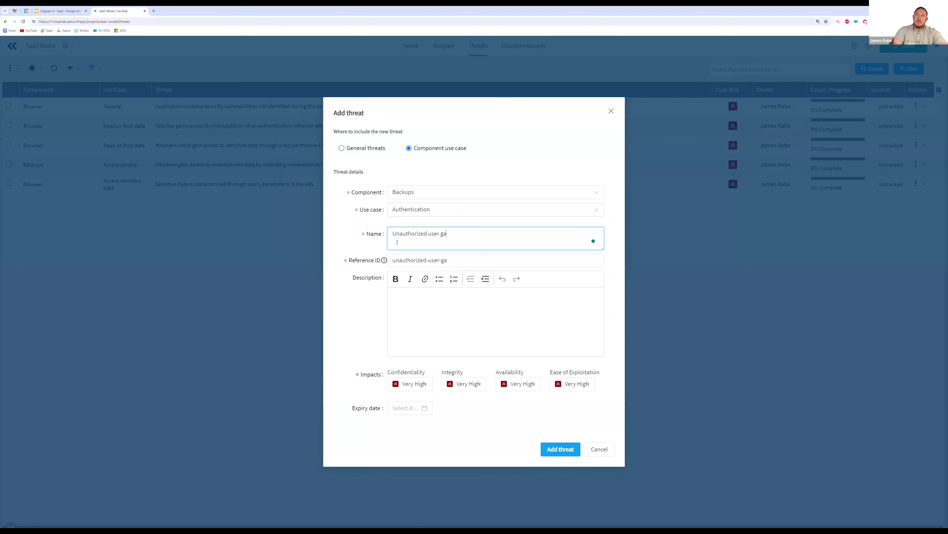
pyautogui.click(539, 434)
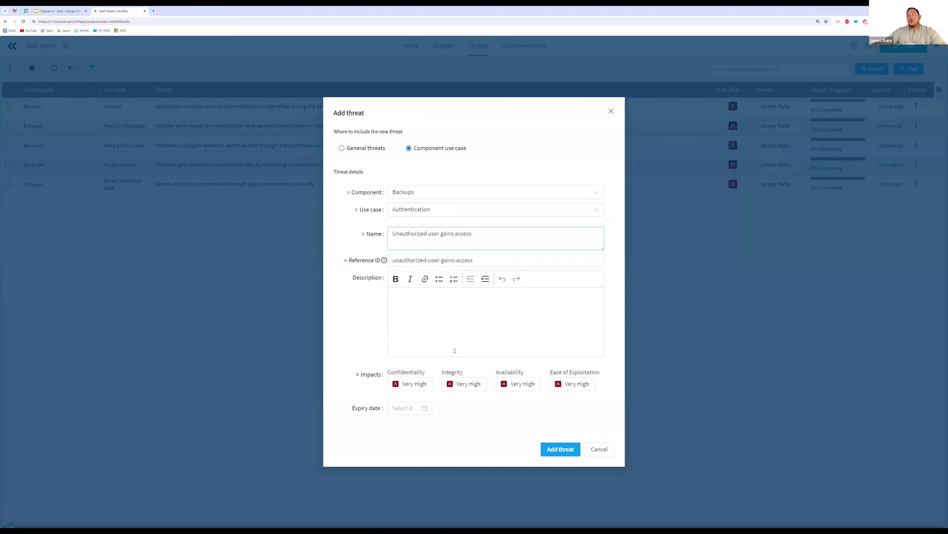
pyautogui.click(554, 449)
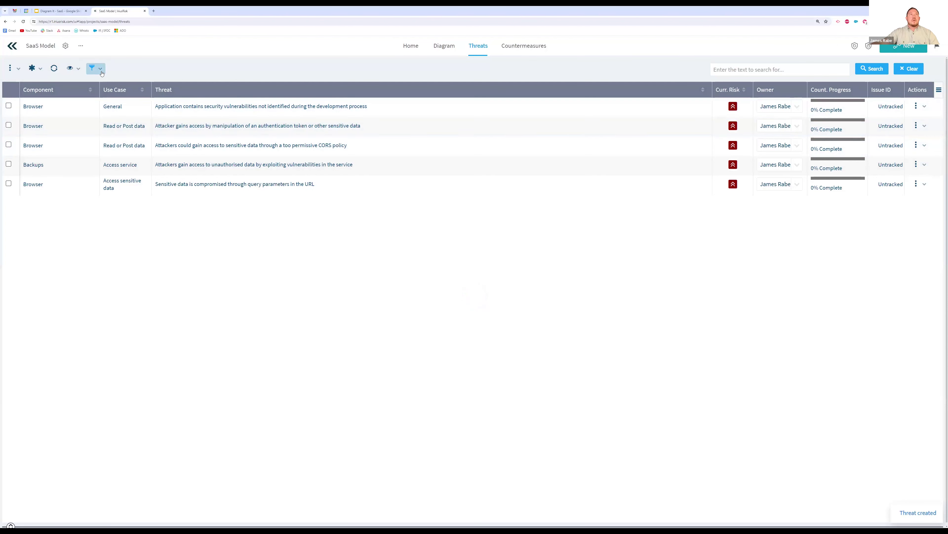
pyautogui.click(93, 68)
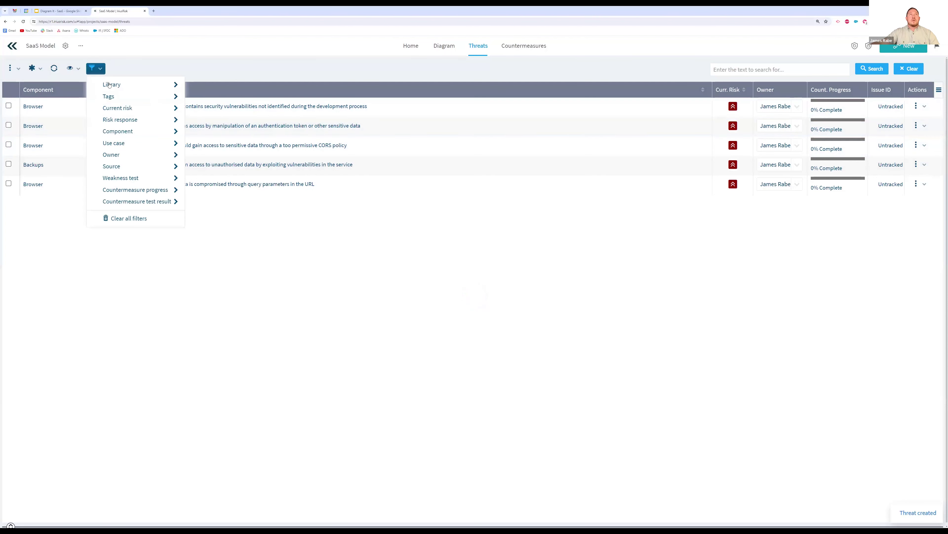
# Step: Clear all threat filters, refresh the list, and bring up the column chooser to add Source
pyautogui.click(137, 218)
pyautogui.click(55, 69)
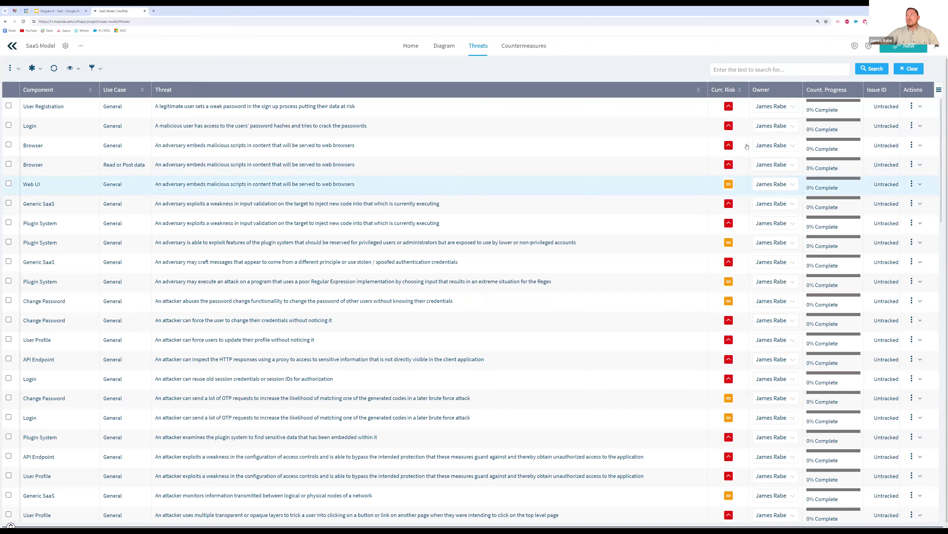
pyautogui.click(939, 89)
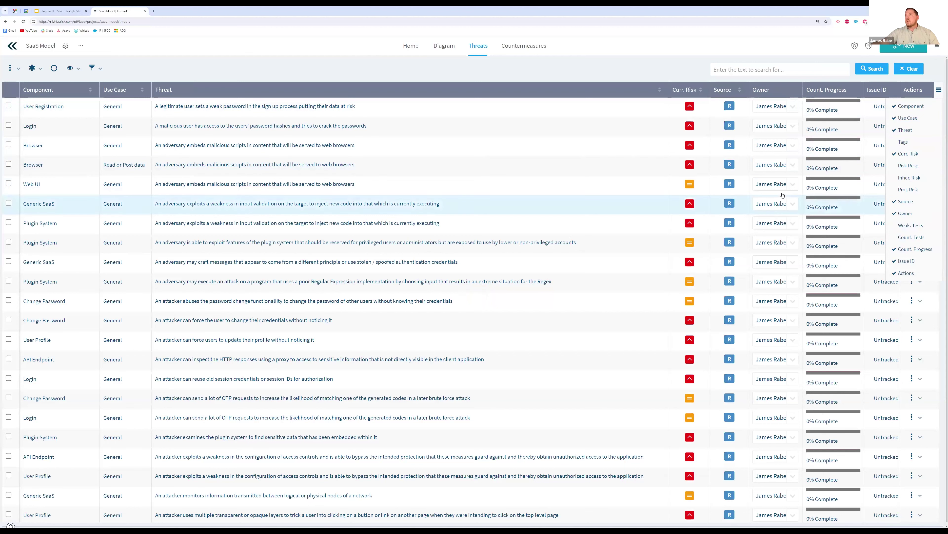
# Step: Find the Backups threat 'Unauthorized user gains access' with source M at the table bottom
pyautogui.scroll(-3, 732, 220)
pyautogui.scroll(-10, 732, 219)
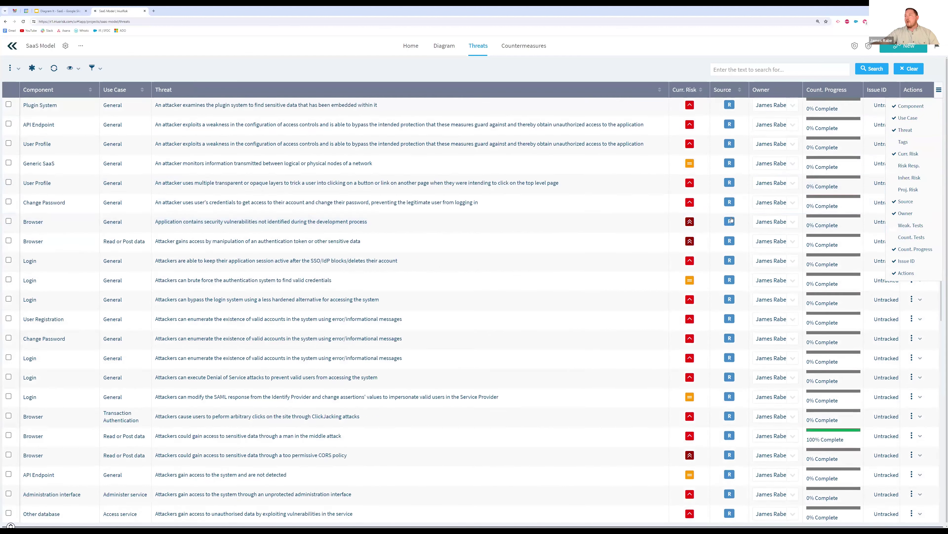
pyautogui.scroll(-1, 732, 220)
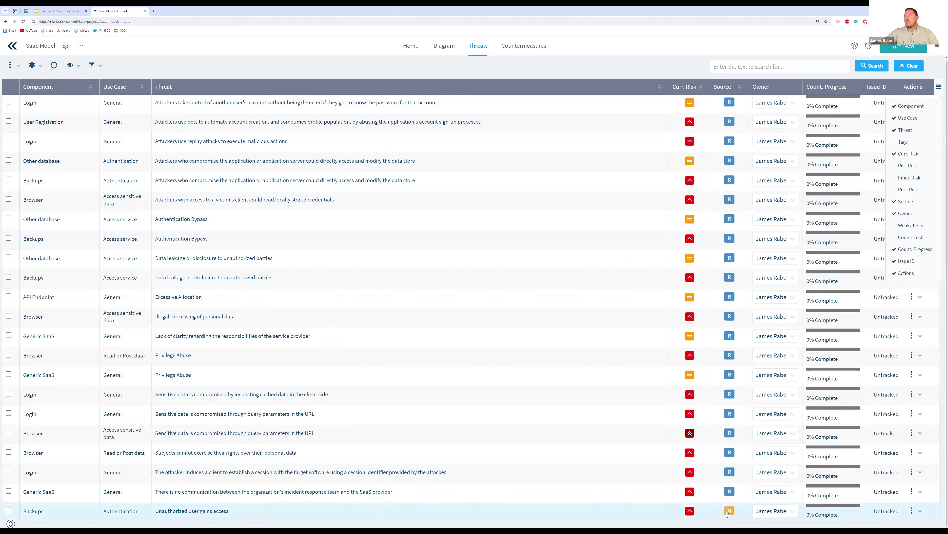
pyautogui.moveTo(727, 514)
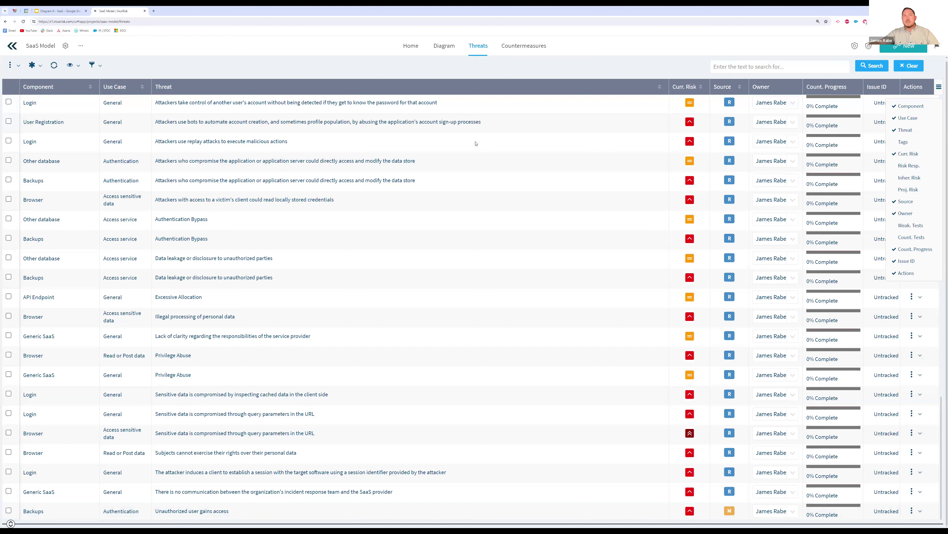
pyautogui.click(241, 161)
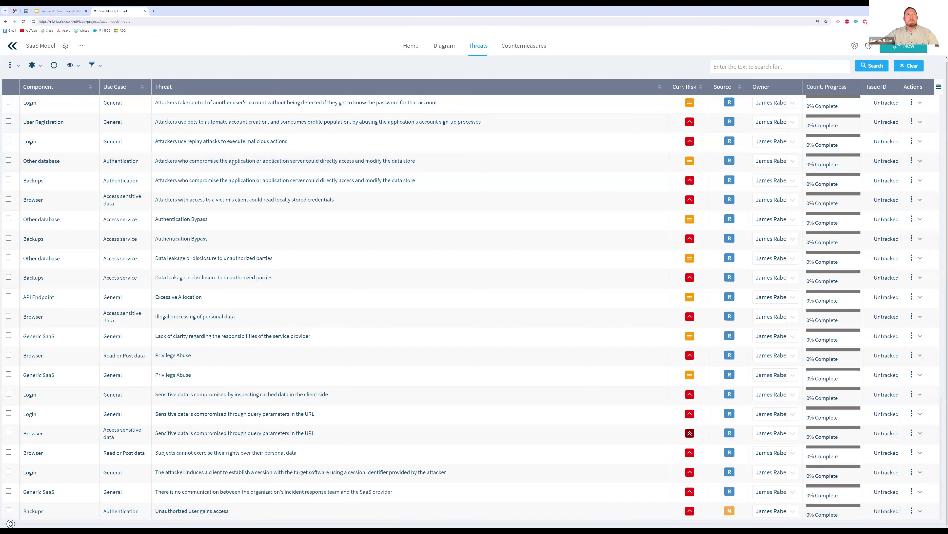
# Step: Show the Other database threat's details, resize the panel, and view the Execution with Unnecessary Privileges weakness
pyautogui.click(233, 162)
pyautogui.moveTo(202, 352); pyautogui.dragTo(202, 165)
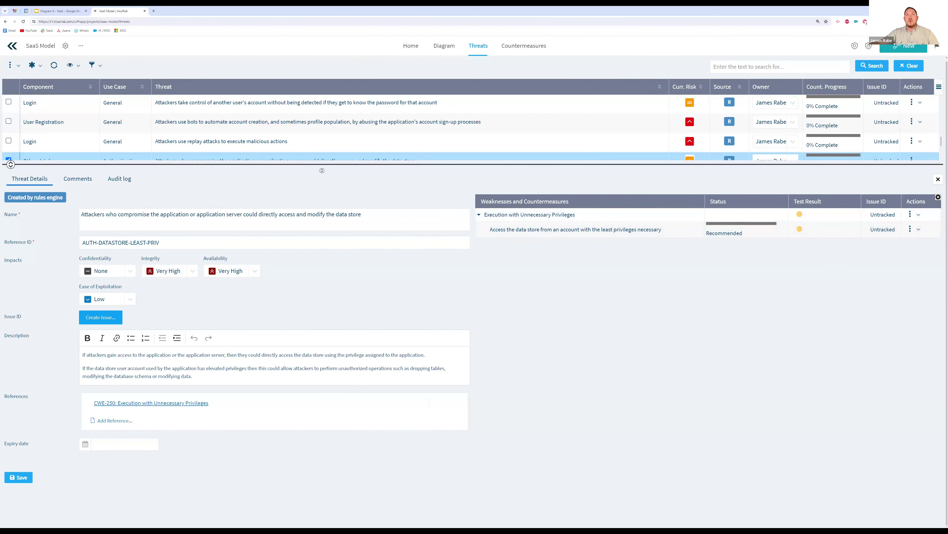
pyautogui.moveTo(322, 165); pyautogui.dragTo(324, 204)
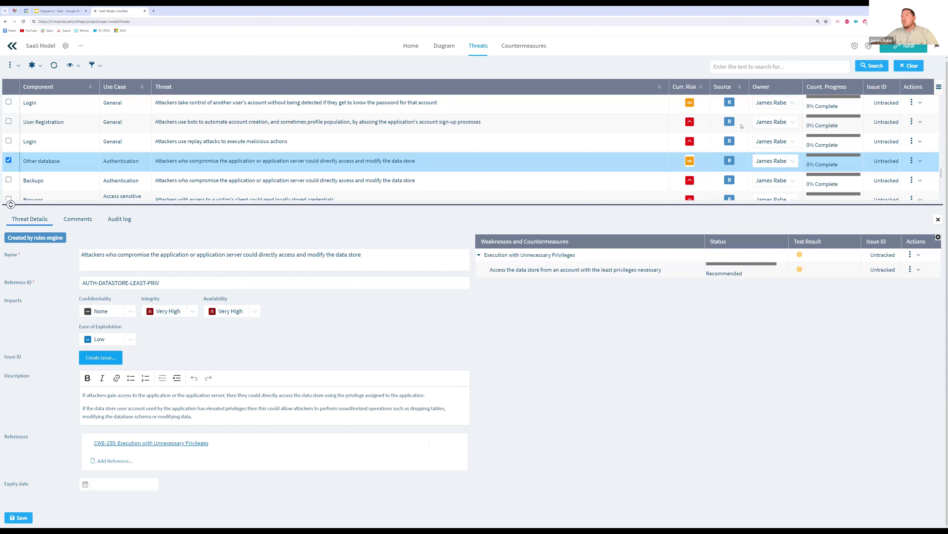
pyautogui.click(529, 254)
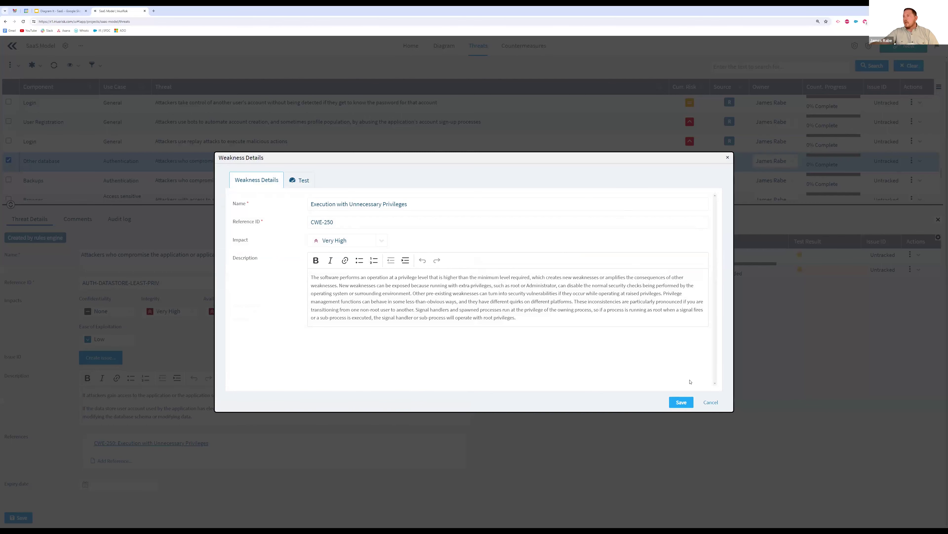
pyautogui.click(710, 402)
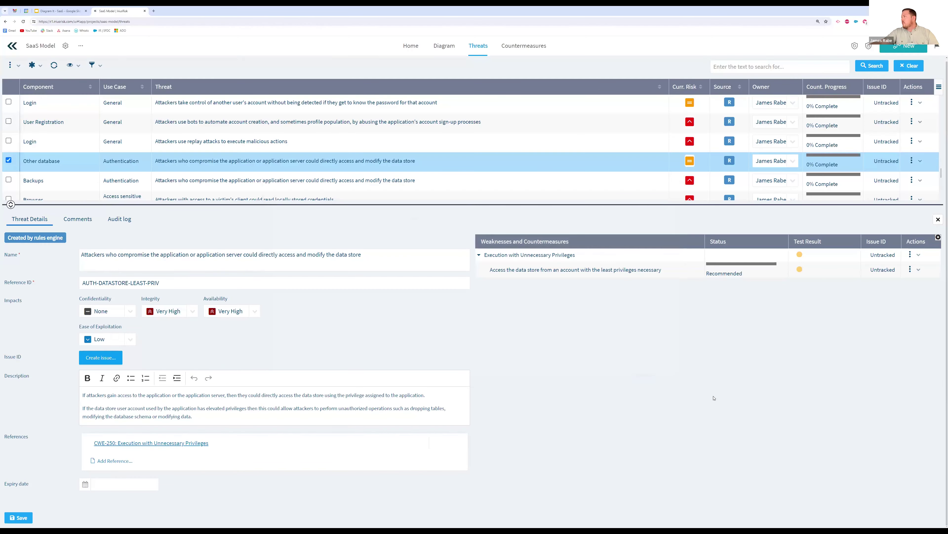